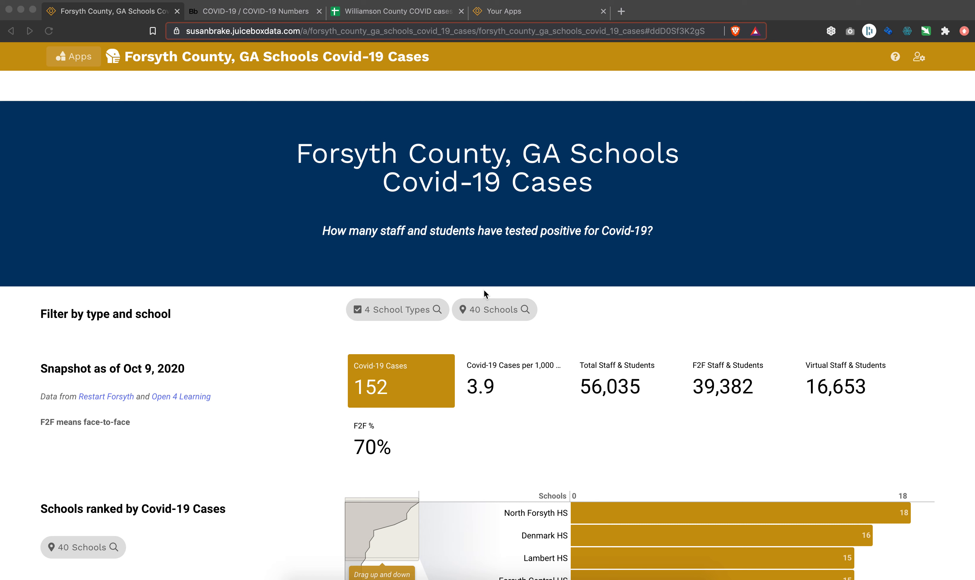
Review the Forsyth County schools dashboard, from the filters and snapshot figures to the schools ranked by Covid-19 cases.
{"action": "left_click", "coordinate": [527, 206]}
{"action": "scroll", "coordinate": [526, 246], "scroll_direction": "down", "scroll_amount": 2}
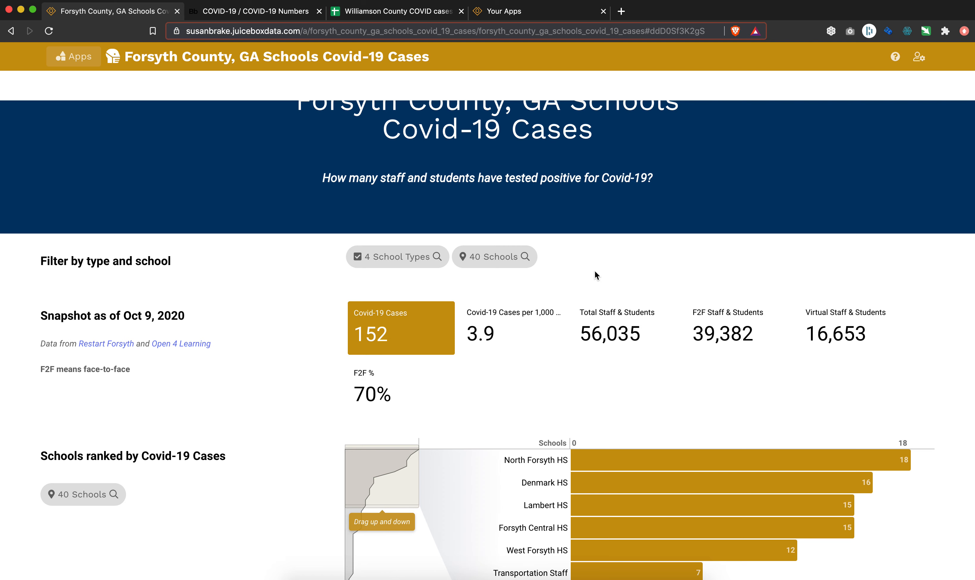
{"action": "scroll", "coordinate": [594, 272], "scroll_direction": "down", "scroll_amount": 3}
{"action": "scroll", "coordinate": [595, 271], "scroll_direction": "up", "scroll_amount": 5}
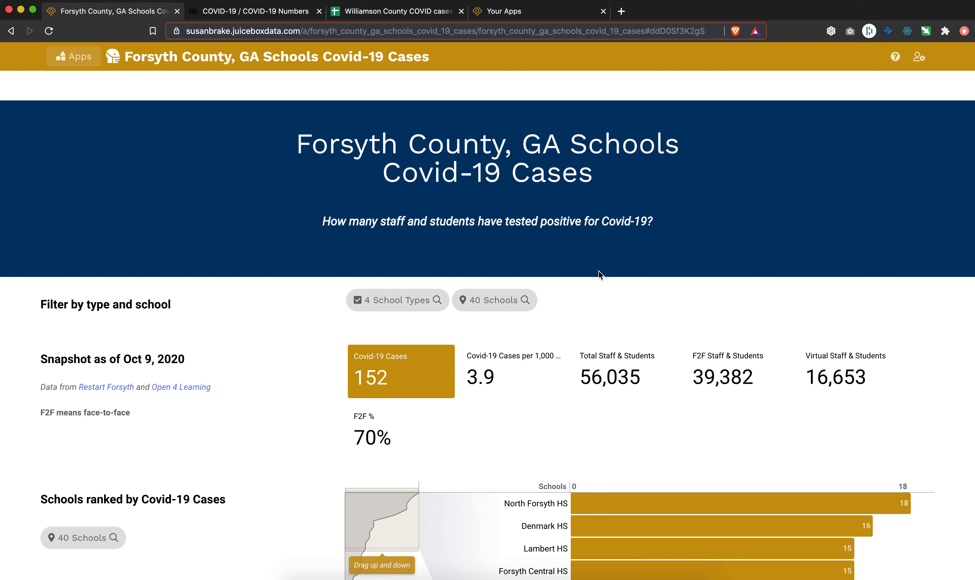
{"action": "scroll", "coordinate": [599, 270], "scroll_direction": "down", "scroll_amount": 3}
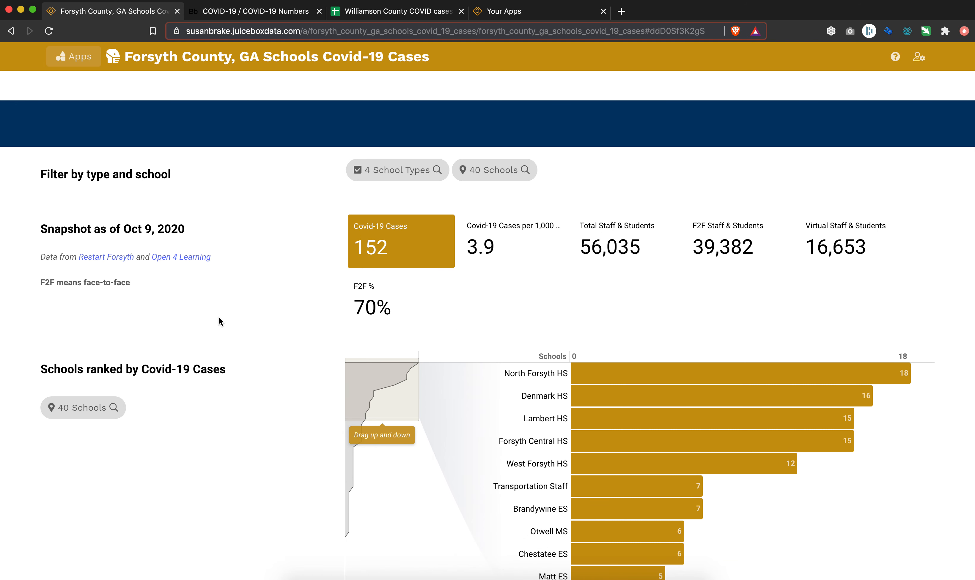
{"action": "scroll", "coordinate": [218, 317], "scroll_direction": "up", "scroll_amount": 3}
Select and copy the entire COVID-19 Numbers by School table, including its headers, from the Williamson County Schools page.
{"action": "left_click", "coordinate": [249, 12]}
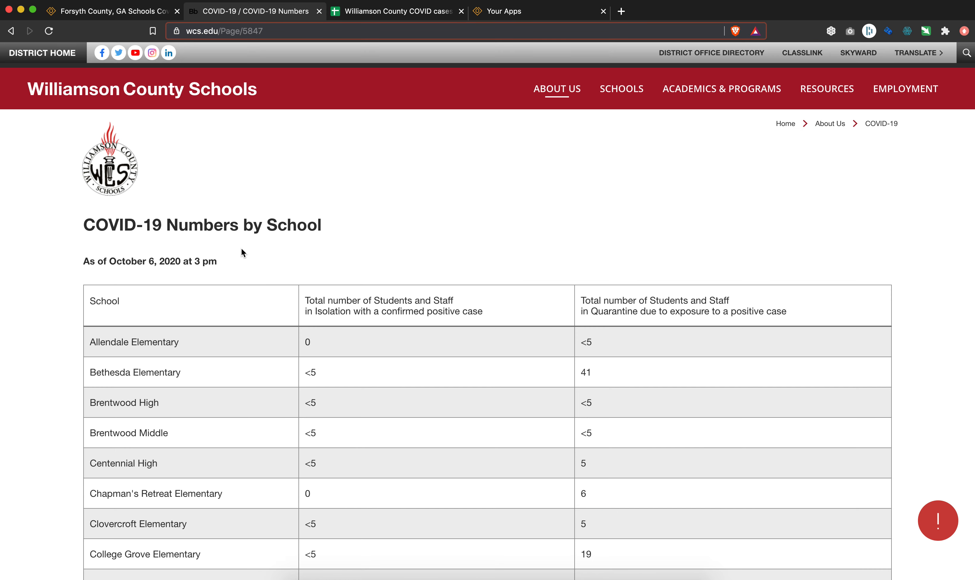
{"action": "scroll", "coordinate": [421, 276], "scroll_direction": "down", "scroll_amount": 5}
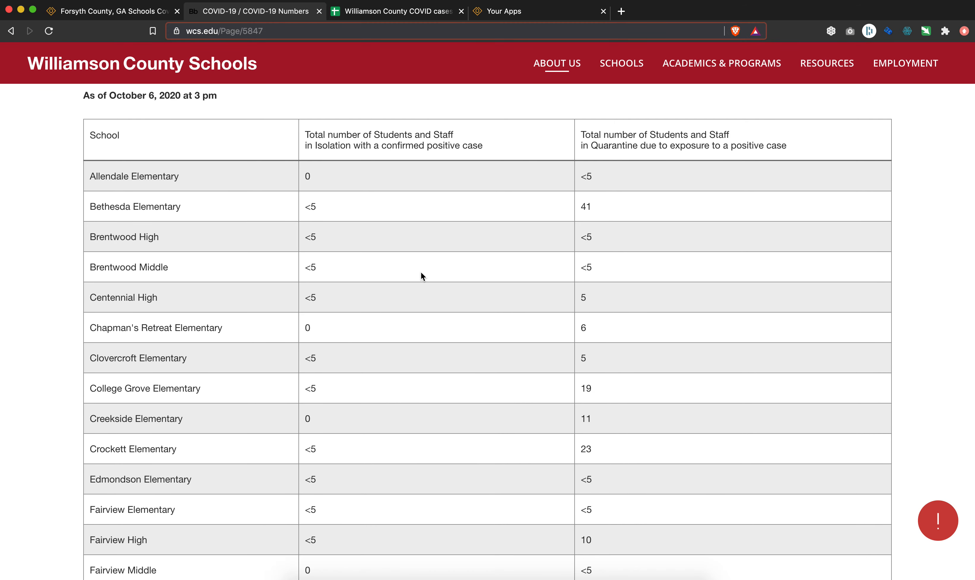
{"action": "scroll", "coordinate": [422, 275], "scroll_direction": "down", "scroll_amount": 3}
{"action": "scroll", "coordinate": [422, 276], "scroll_direction": "up", "scroll_amount": 1}
{"action": "scroll", "coordinate": [420, 273], "scroll_direction": "up", "scroll_amount": 1}
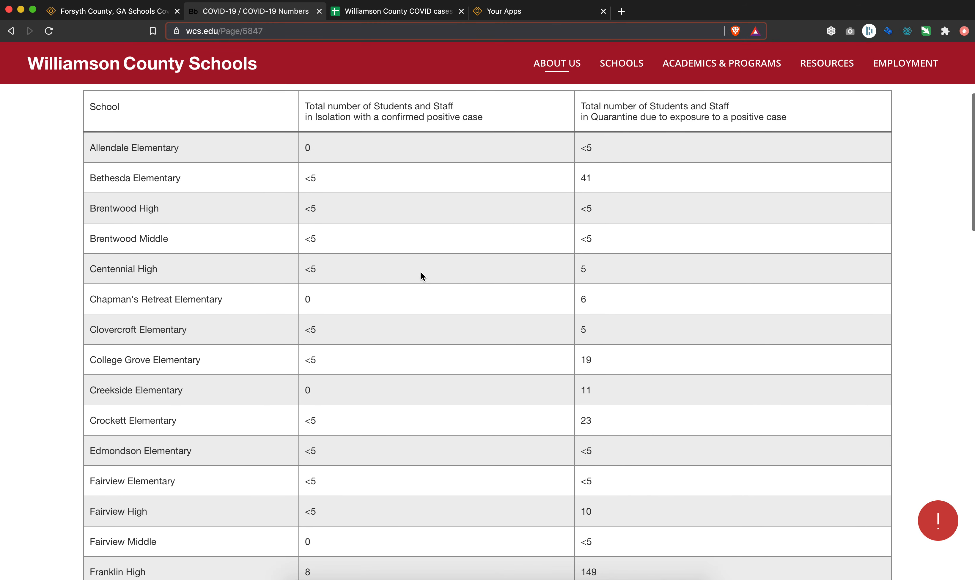
{"action": "scroll", "coordinate": [421, 273], "scroll_direction": "down", "scroll_amount": 1}
{"action": "scroll", "coordinate": [422, 276], "scroll_direction": "down", "scroll_amount": 20}
{"action": "left_click_drag", "start_coordinate": [593, 356], "coordinate": [92, 260]}
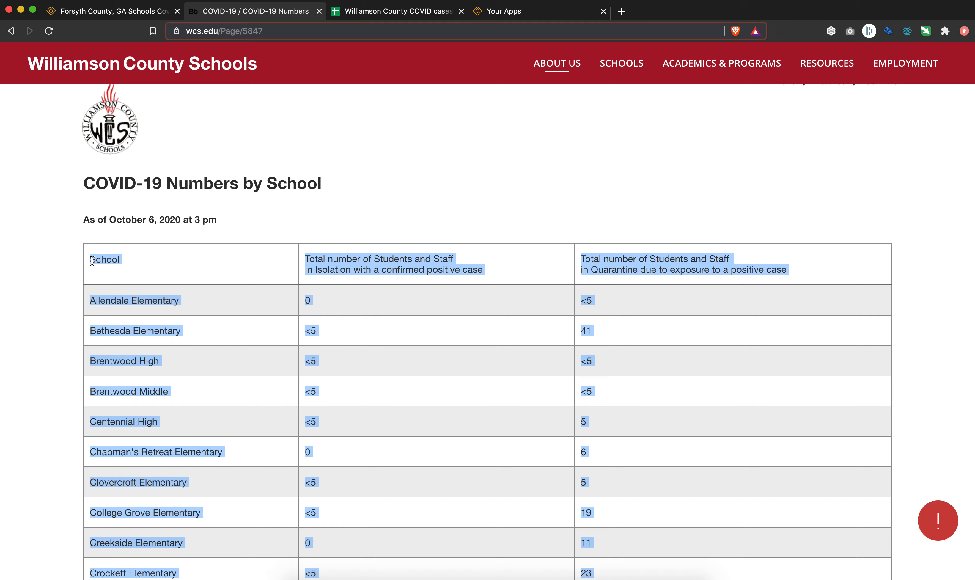
Paste the copied school table into the Data sheet of the Williamson County COVID cases spreadsheet, starting at A1.
{"action": "left_click", "coordinate": [373, 12]}
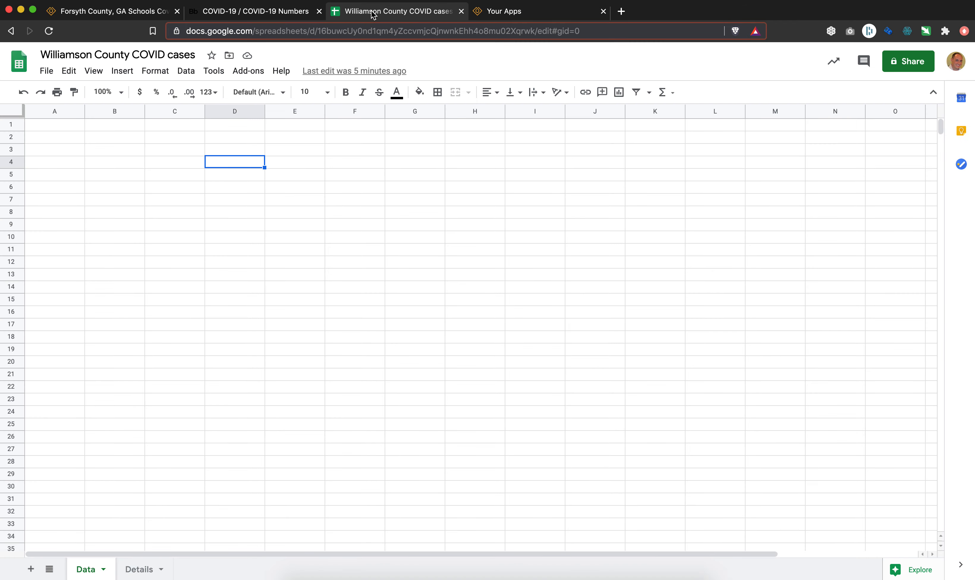
{"action": "left_click", "coordinate": [58, 125]}
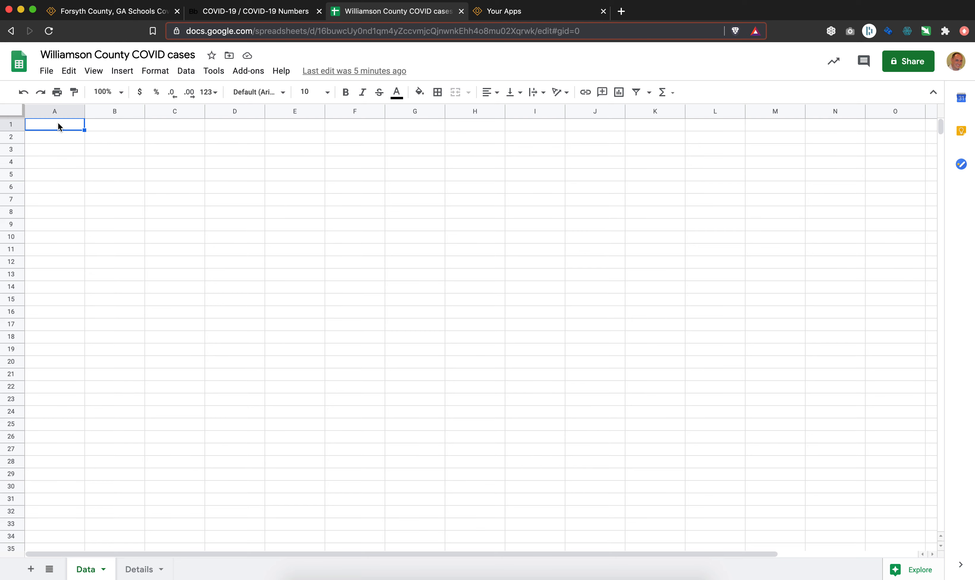
{"action": "key", "text": "super+v"}
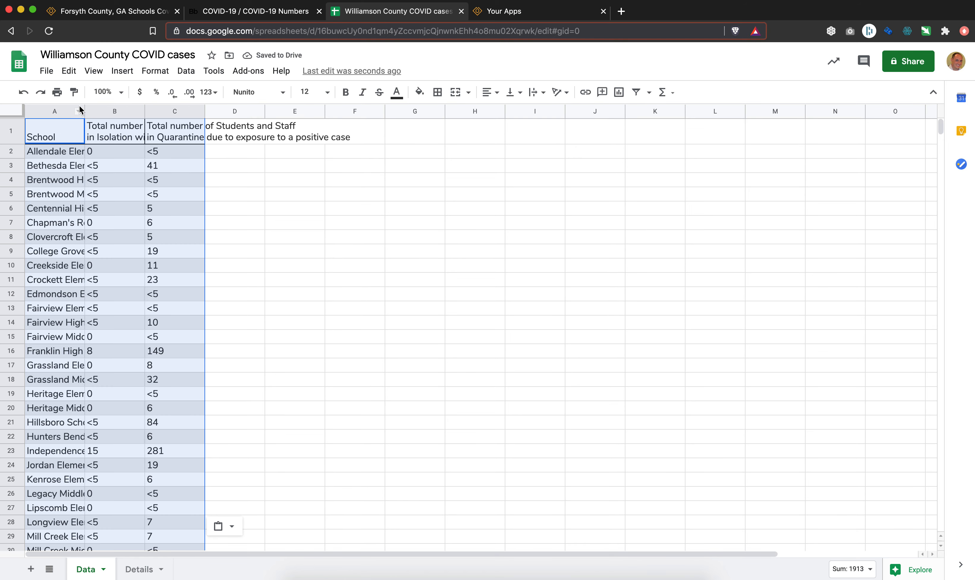
Widen columns A, B and C of the pasted table.
{"action": "left_click_drag", "start_coordinate": [85, 107], "coordinate": [114, 108]}
{"action": "left_click_drag", "start_coordinate": [173, 112], "coordinate": [211, 111]}
{"action": "left_click_drag", "start_coordinate": [271, 111], "coordinate": [358, 111]}
Replace the header text in B1 with "Confirmed positive cases".
{"action": "double_click", "coordinate": [137, 129]}
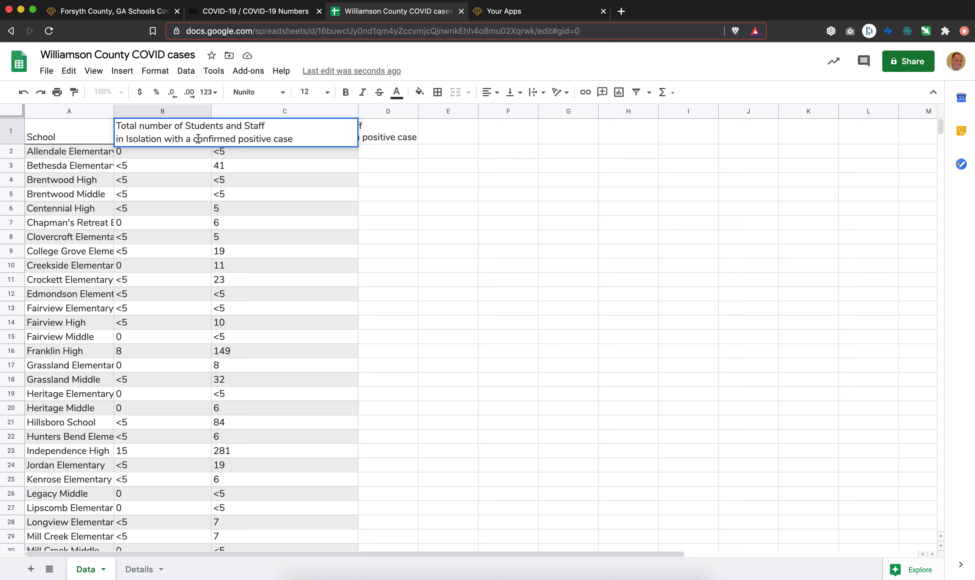
{"action": "left_click_drag", "start_coordinate": [198, 140], "coordinate": [120, 114]}
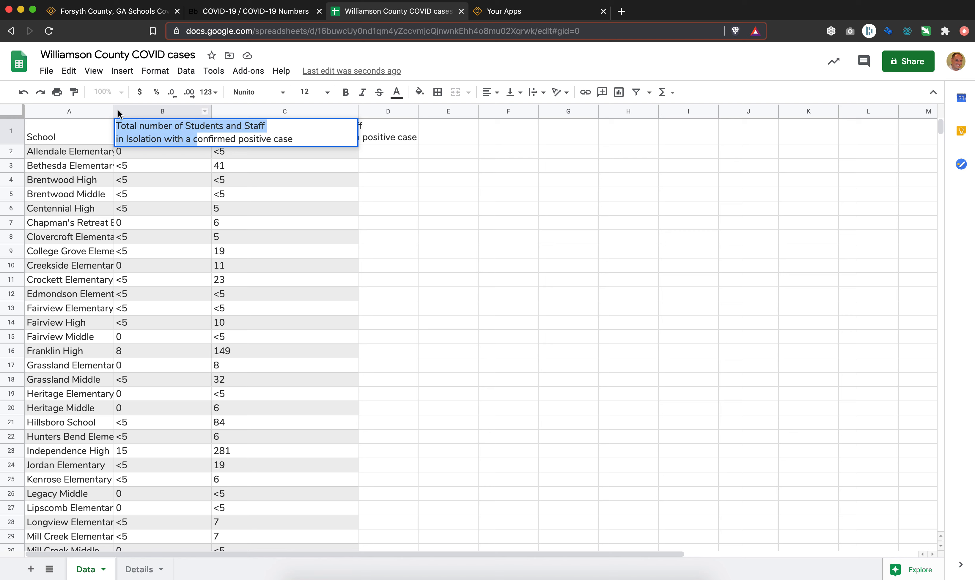
{"action": "type", "text": "Confirmed positive cases"}
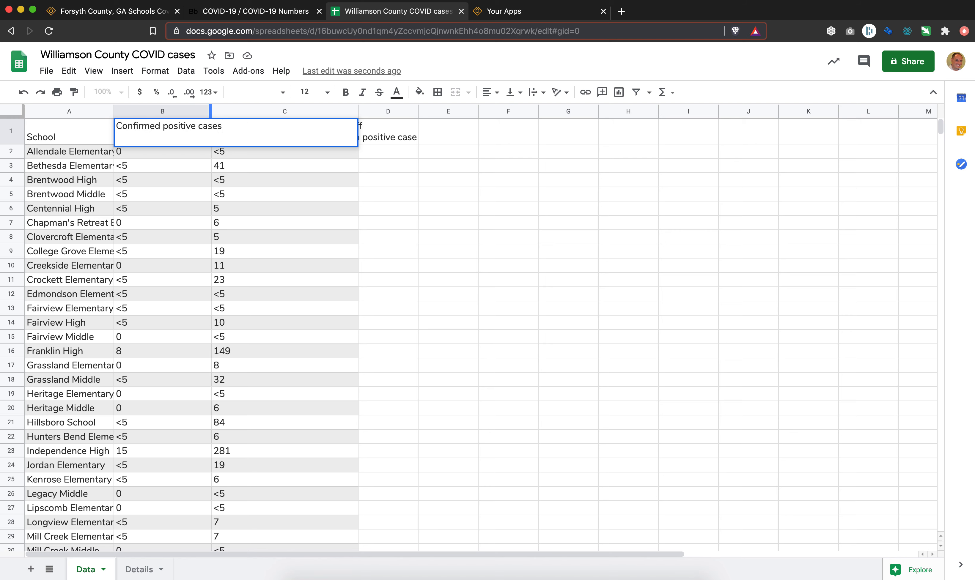
{"action": "key", "text": "Return"}
Shorten the header text in C1 to "Quarantine due to exposure".
{"action": "key", "text": "Up"}
{"action": "key", "text": "Right"}
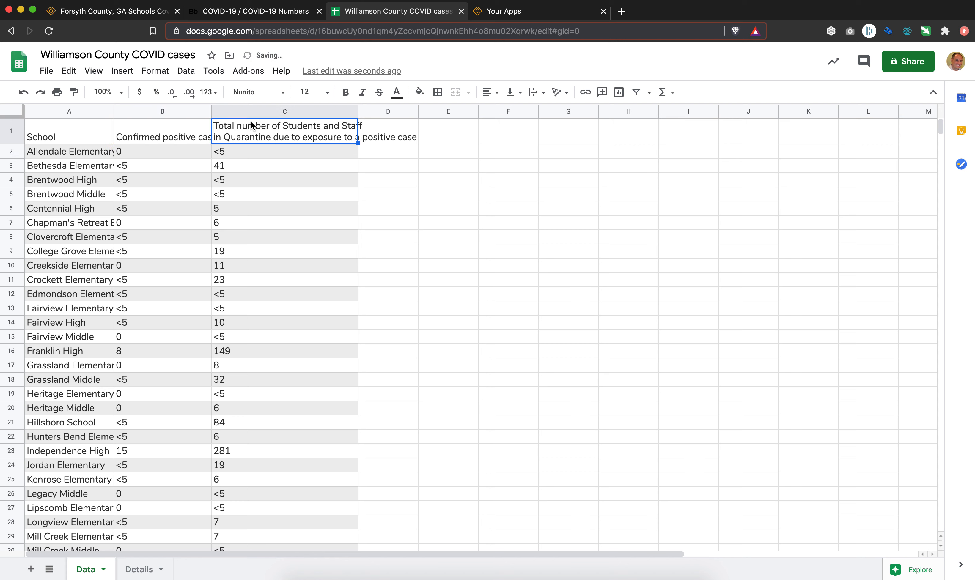
{"action": "double_click", "coordinate": [223, 139]}
{"action": "left_click_drag", "start_coordinate": [224, 138], "coordinate": [213, 125]}
{"action": "key", "text": "BackSpace"}
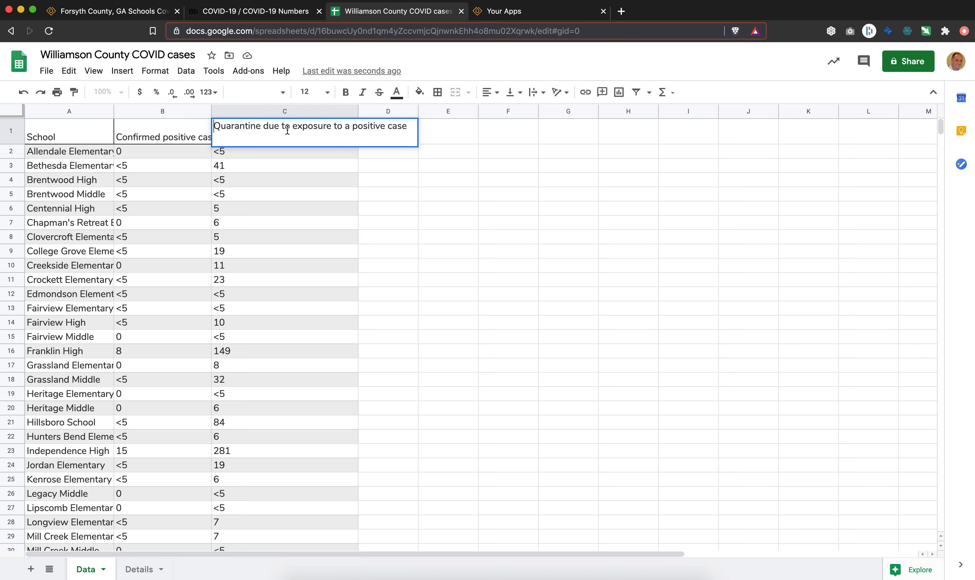
{"action": "left_click_drag", "start_coordinate": [332, 126], "coordinate": [376, 158]}
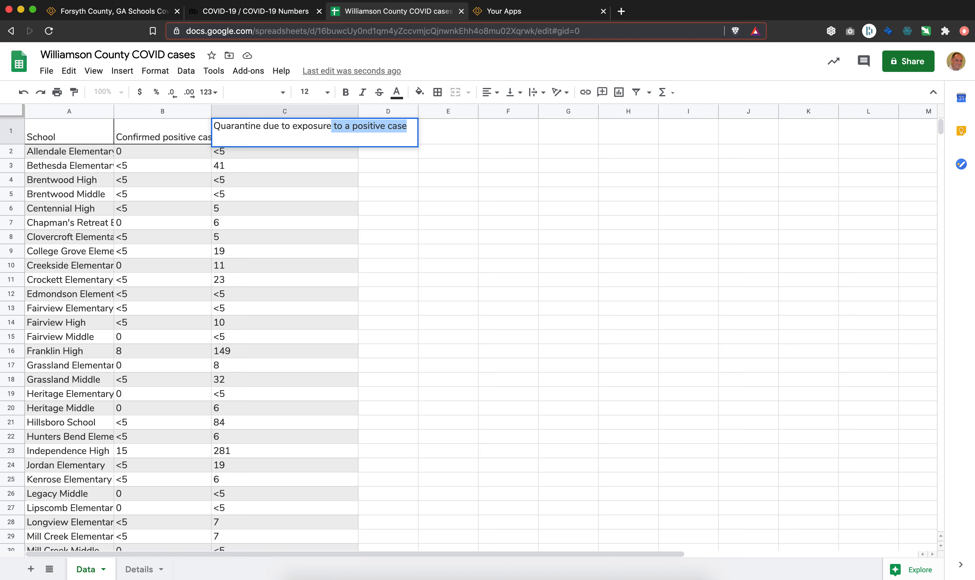
{"action": "key", "text": "BackSpace"}
{"action": "key", "text": "Return"}
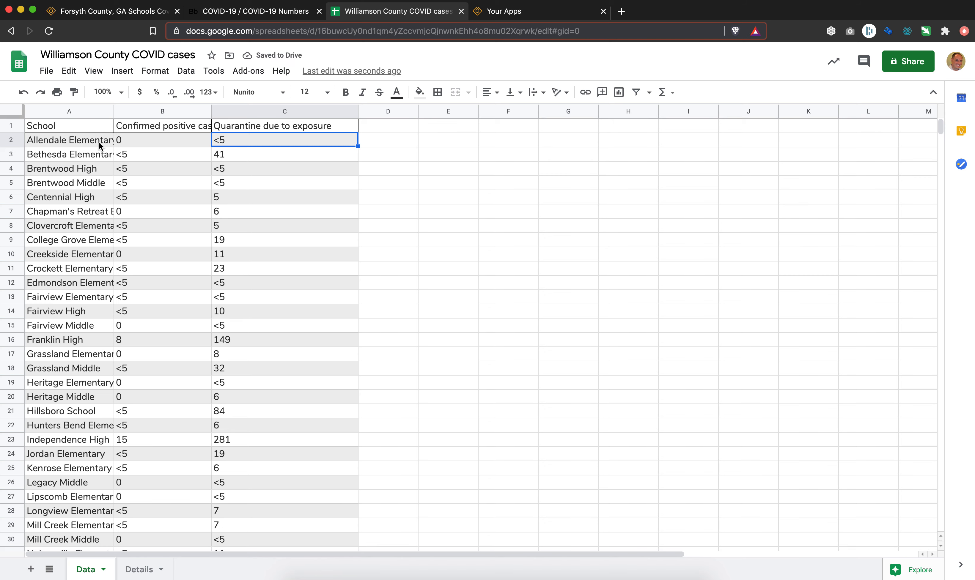
Try to replace every ">5" with 3 across all sheets using Find and replace.
{"action": "left_click", "coordinate": [388, 197]}
{"action": "left_click", "coordinate": [68, 70]}
{"action": "left_click", "coordinate": [101, 230]}
{"action": "type", "text": ">5"}
{"action": "key", "text": "Tab"}
{"action": "type", "text": "3"}
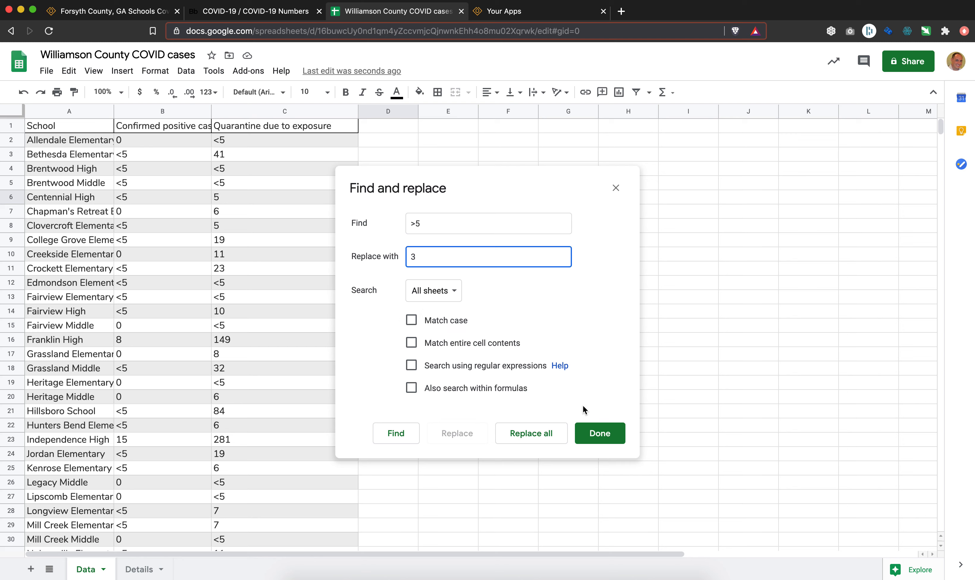
{"action": "left_click", "coordinate": [544, 437]}
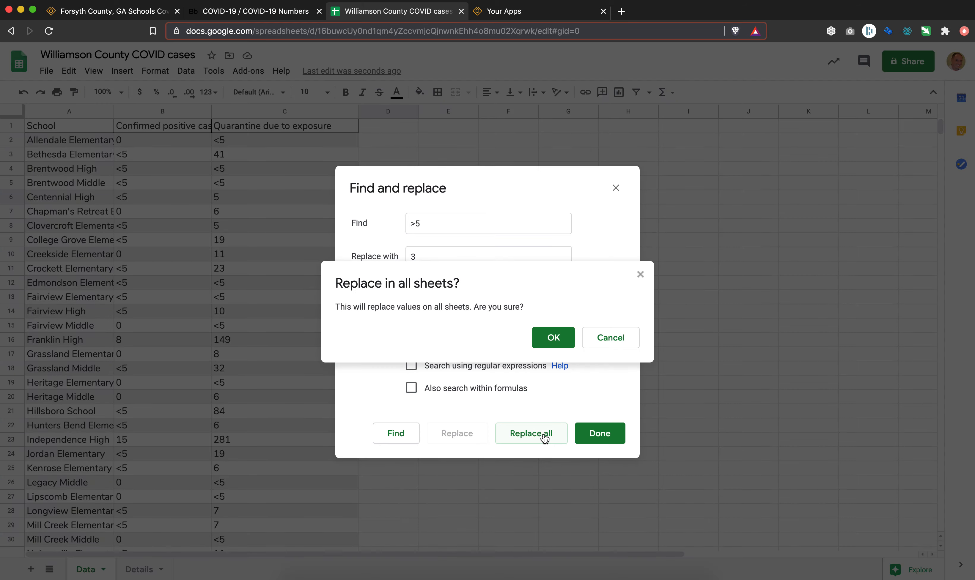
{"action": "left_click", "coordinate": [547, 340]}
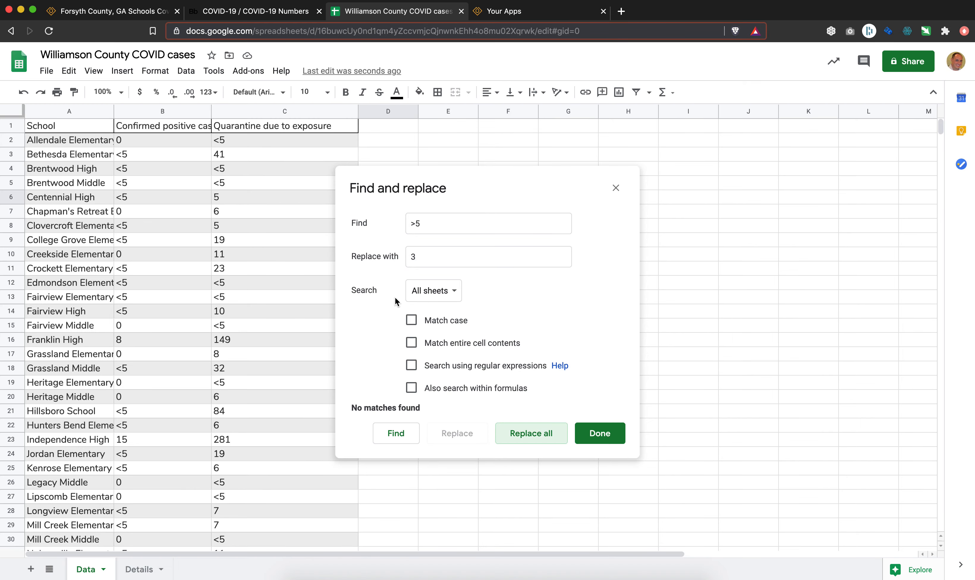
Retry replacing ">5" with 3 with columns B and C selected and matching of entire cell contents enabled.
{"action": "left_click", "coordinate": [161, 111]}
{"action": "left_click", "coordinate": [264, 111], "text": "shift"}
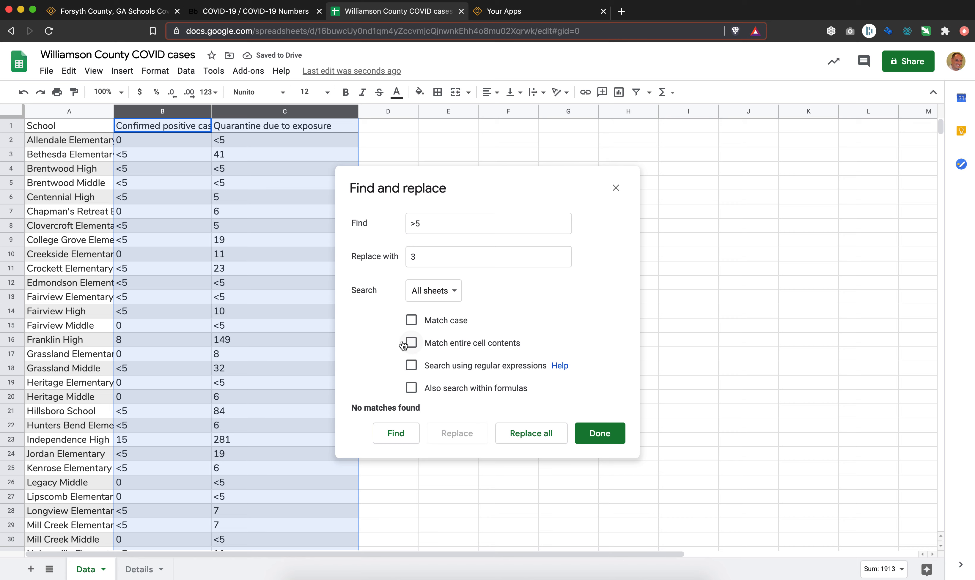
{"action": "left_click", "coordinate": [411, 343]}
{"action": "left_click", "coordinate": [526, 433]}
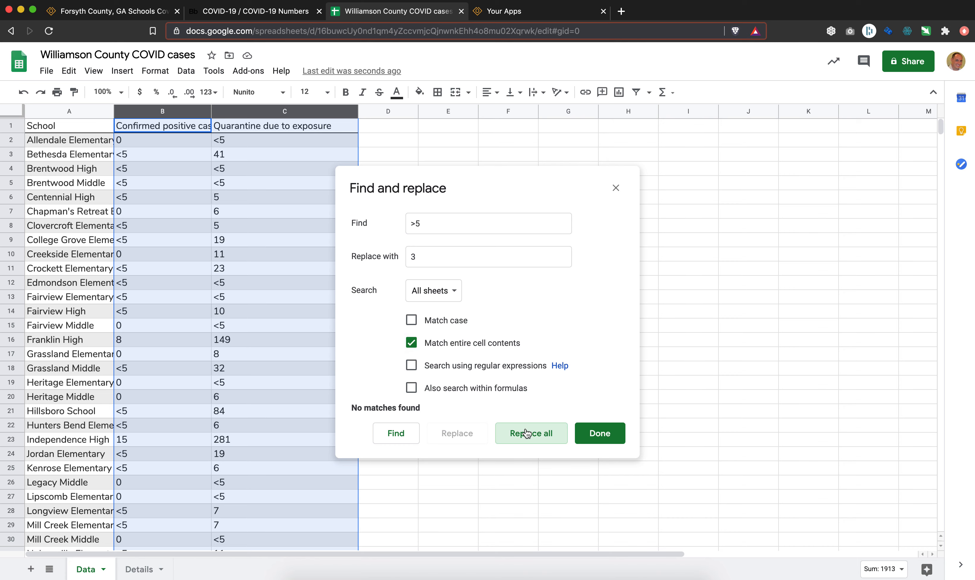
{"action": "left_click", "coordinate": [598, 433]}
{"action": "left_click", "coordinate": [249, 241]}
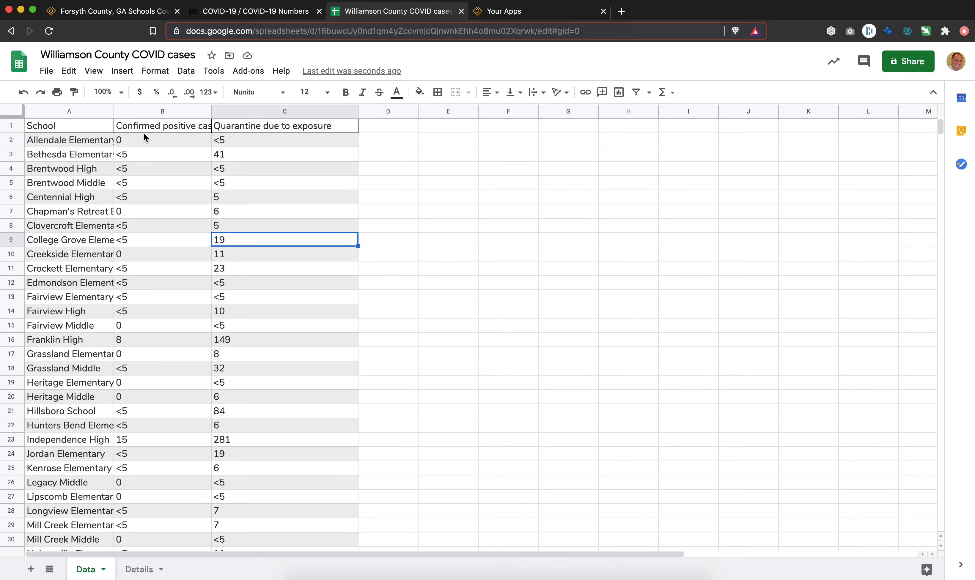
{"action": "left_click_drag", "start_coordinate": [132, 112], "coordinate": [240, 111]}
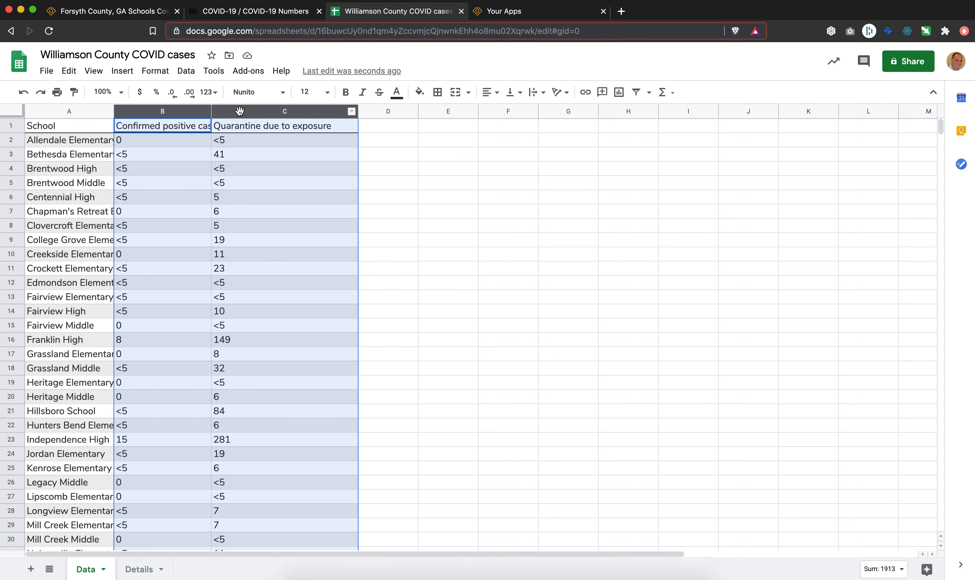
{"action": "key", "text": "super+f"}
{"action": "type", "text": ">"}
{"action": "key", "text": "BackSpace"}
{"action": "type", "text": "<5"}
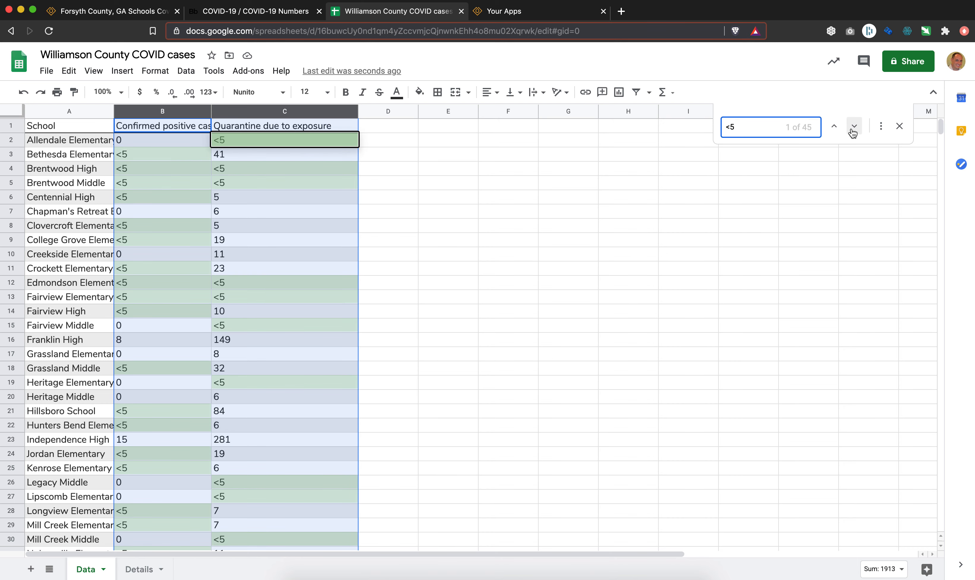
{"action": "left_click", "coordinate": [880, 126]}
{"action": "left_click", "coordinate": [498, 261]}
{"action": "type", "text": "3"}
{"action": "key", "text": "Escape"}
Replace every "<5" with 3 across all sheets using Find and replace.
{"action": "key", "text": "super+f"}
{"action": "type", "text": "<5"}
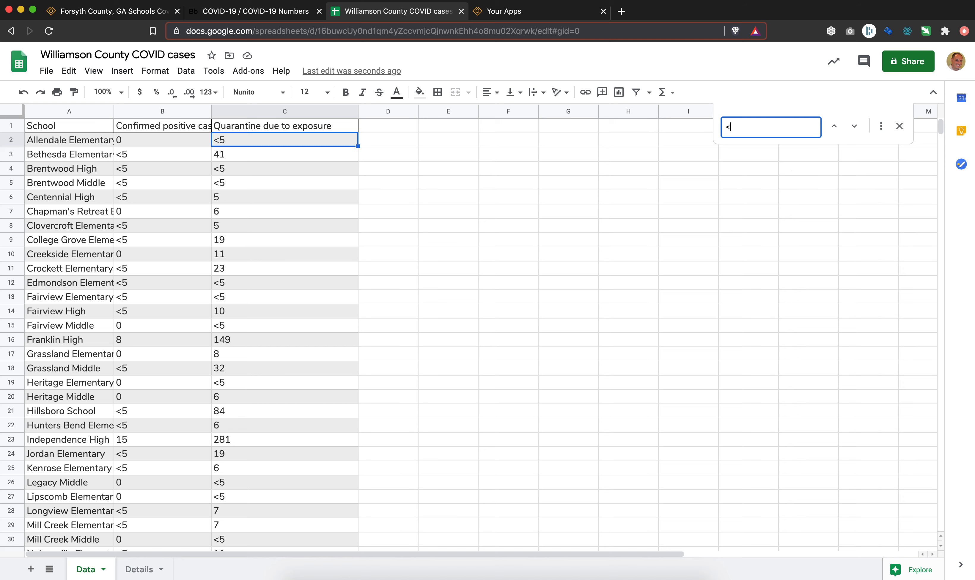
{"action": "left_click", "coordinate": [880, 130]}
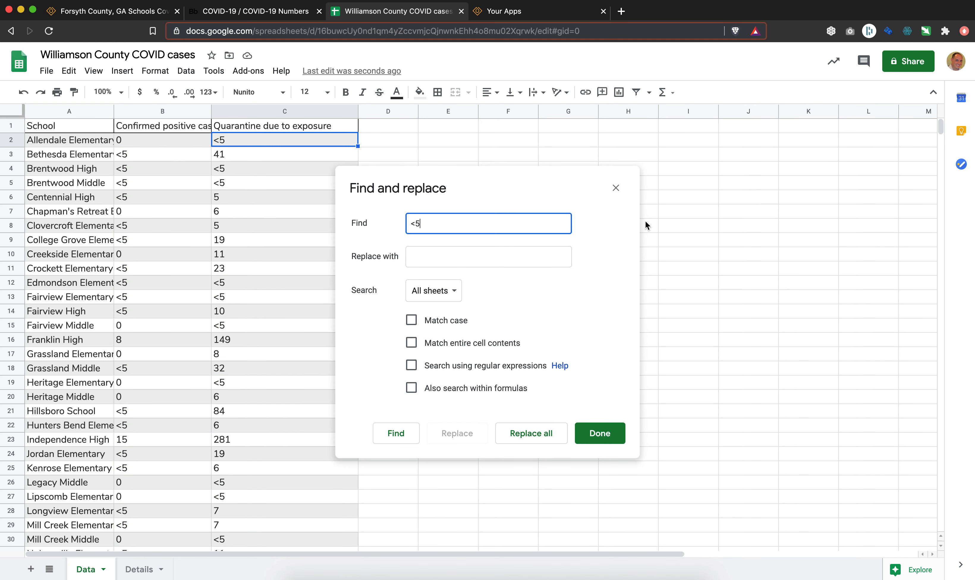
{"action": "left_click", "coordinate": [554, 252]}
{"action": "type", "text": "3"}
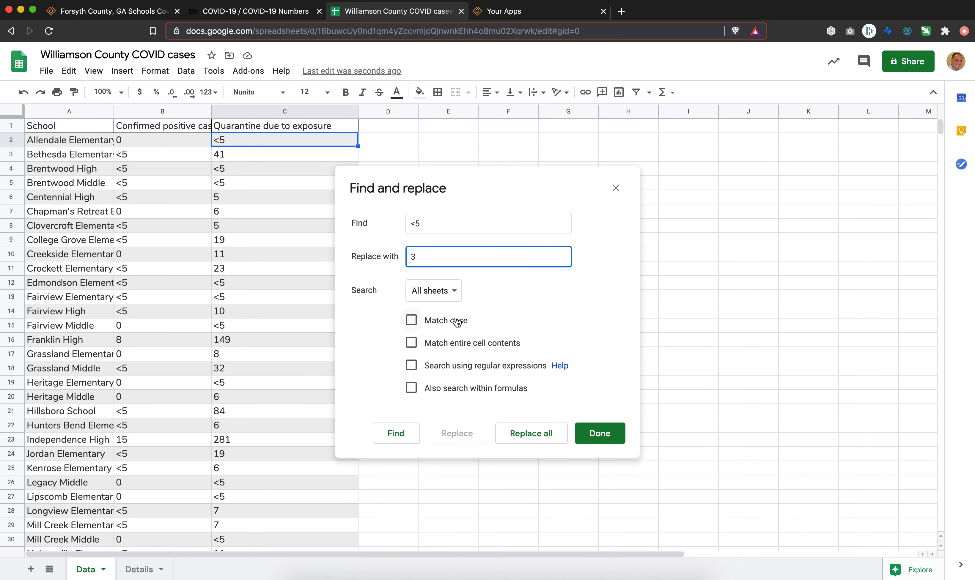
{"action": "left_click", "coordinate": [513, 435]}
{"action": "left_click", "coordinate": [554, 339]}
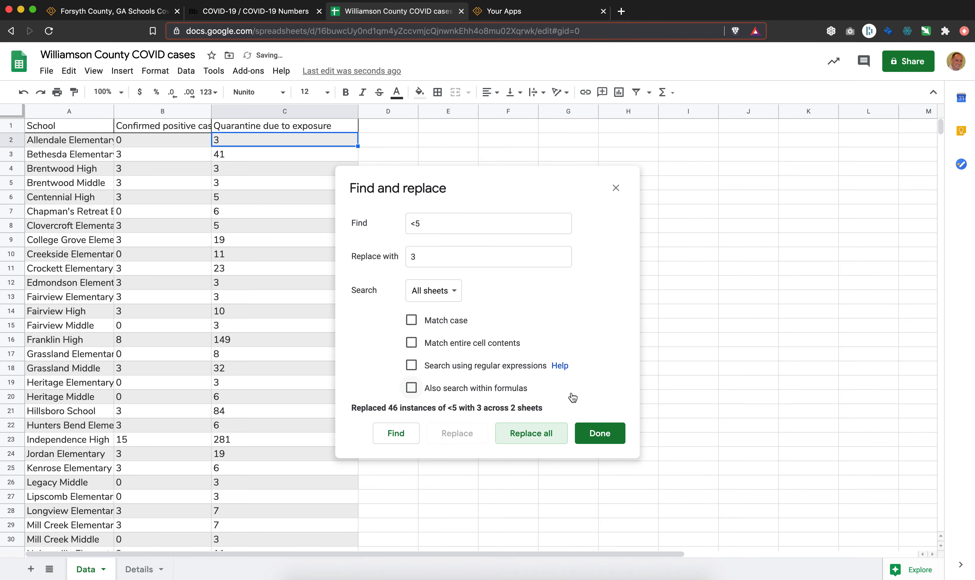
{"action": "left_click", "coordinate": [597, 433]}
Widen column A further so that the school names fit better.
{"action": "left_click", "coordinate": [311, 353]}
{"action": "left_click", "coordinate": [379, 131]}
{"action": "left_click_drag", "start_coordinate": [114, 112], "coordinate": [151, 112]}
Add the header "Date" in D1 and enter the date 10/6/20 in D2.
{"action": "left_click", "coordinate": [426, 143]}
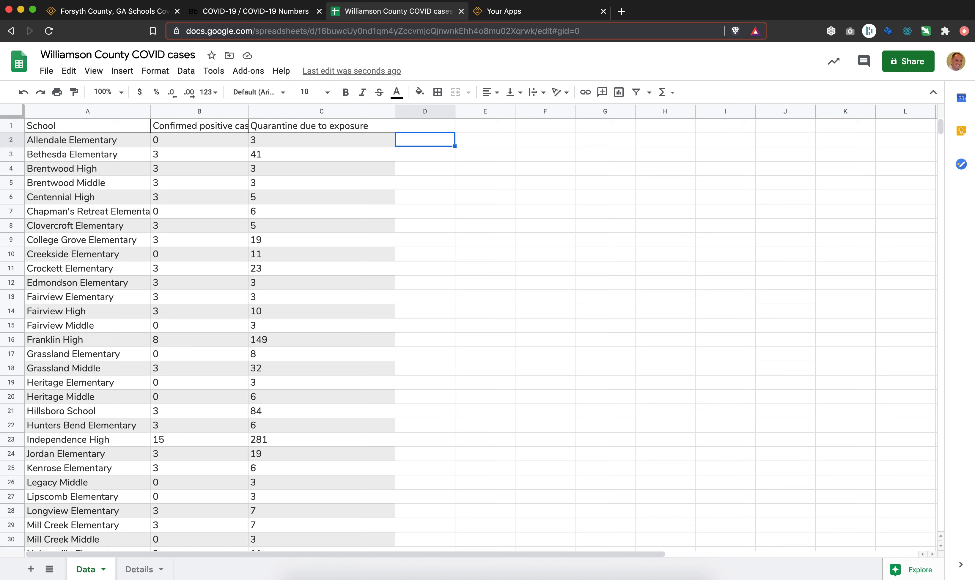
{"action": "key", "text": "Left"}
{"action": "key", "text": "Up"}
{"action": "key", "text": "Right"}
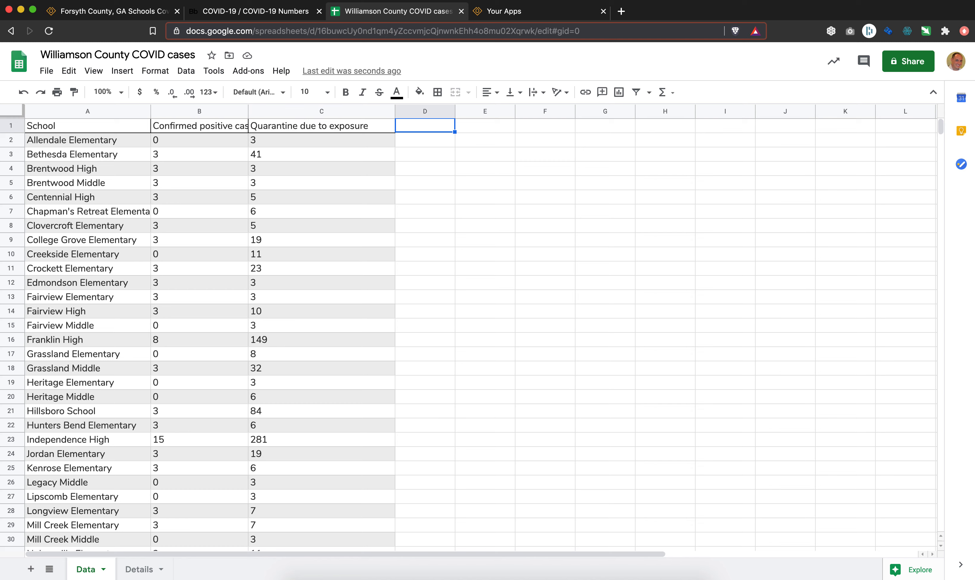
{"action": "type", "text": "Date"}
{"action": "key", "text": "Return"}
{"action": "type", "text": "10/6/20"}
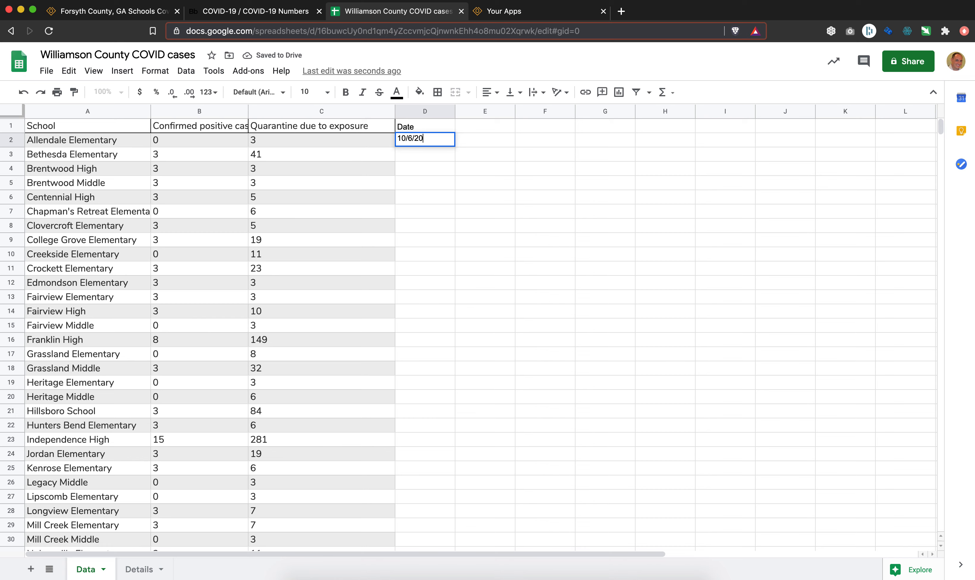
{"action": "key", "text": "Return"}
Copy the date in D2 down the Date column to the last school row, row 50.
{"action": "key", "text": "Up"}
{"action": "key", "text": "super+c"}
{"action": "key", "text": "Left"}
{"action": "key", "text": "super+Down"}
{"action": "key", "text": "Right"}
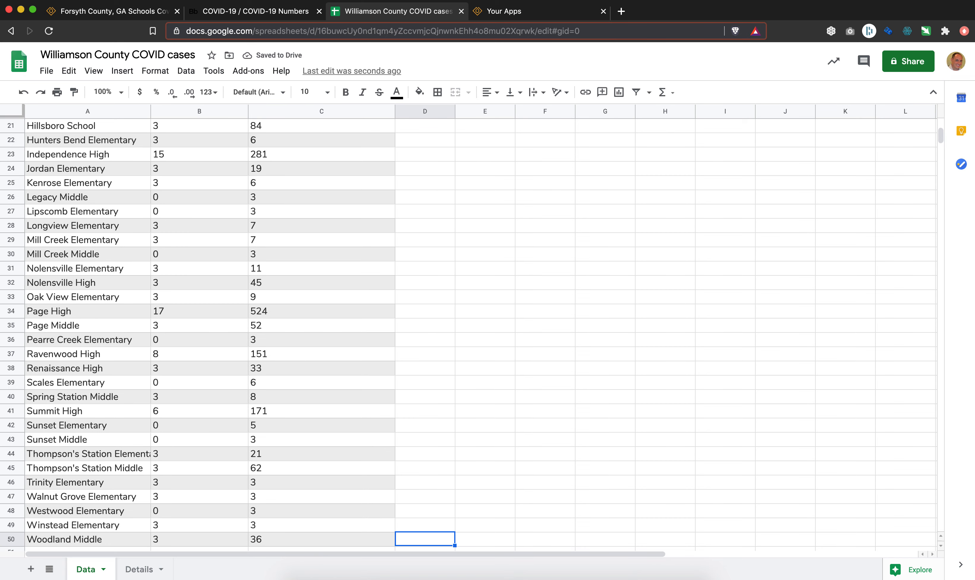
{"action": "key", "text": "shift+super+Up"}
{"action": "key", "text": "super+v"}
Enter the formula =split(A2," ") in E2 to split the school name at its spaces.
{"action": "key", "text": "super+Up"}
{"action": "key", "text": "Right"}
{"action": "key", "text": "Down"}
{"action": "type", "text": "="}
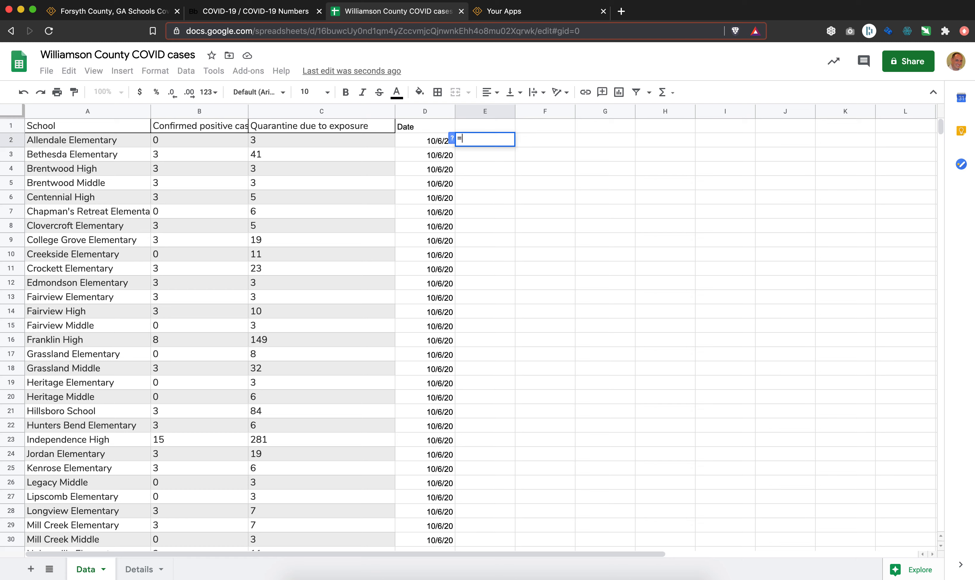
{"action": "type", "text": "split("}
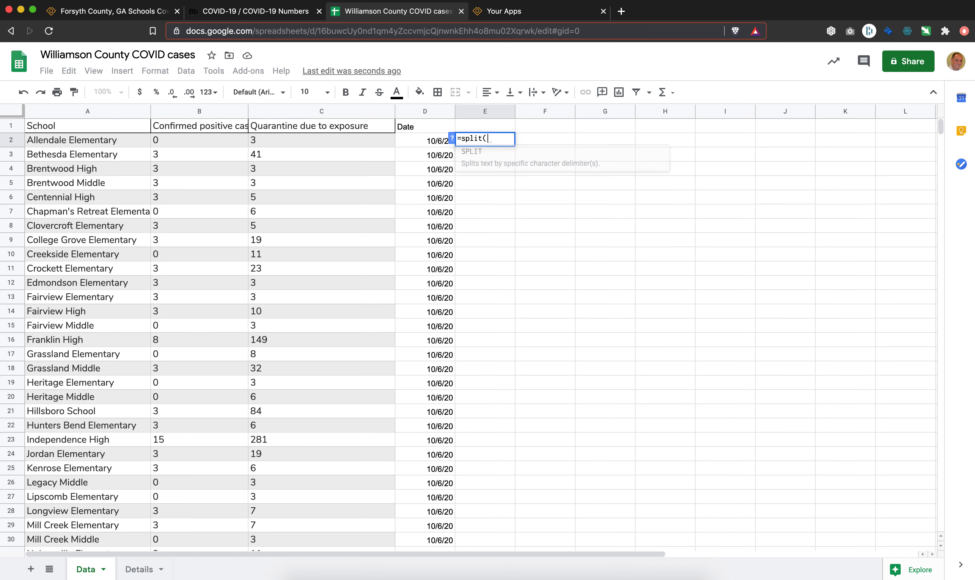
{"action": "key", "text": "Left"}
{"action": "key", "text": "Left"}
{"action": "key", "text": "Left"}
{"action": "key", "text": "Left"}
{"action": "type", "text": ","}
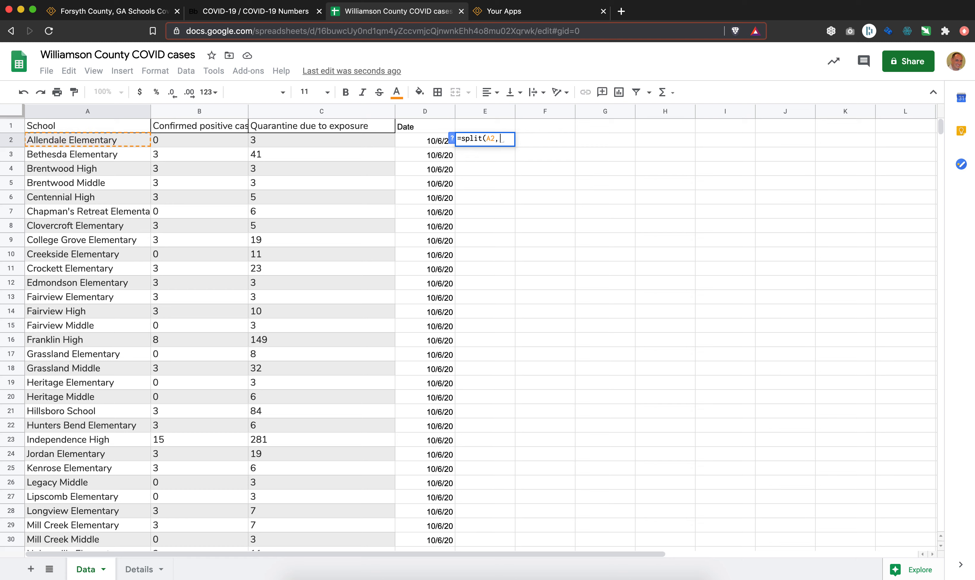
{"action": "type", "text": "\" \")"}
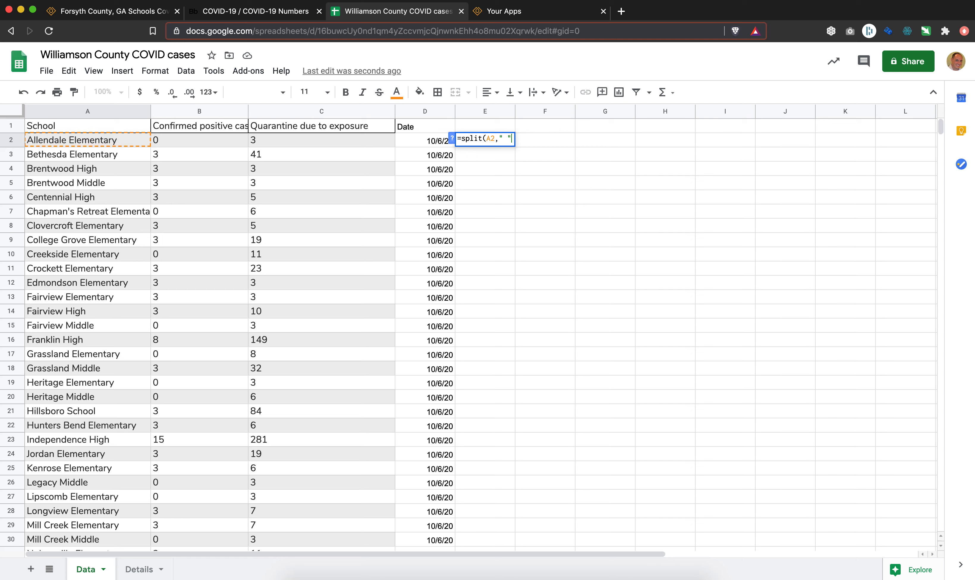
{"action": "key", "text": "Return"}
{"action": "key", "text": "Up"}
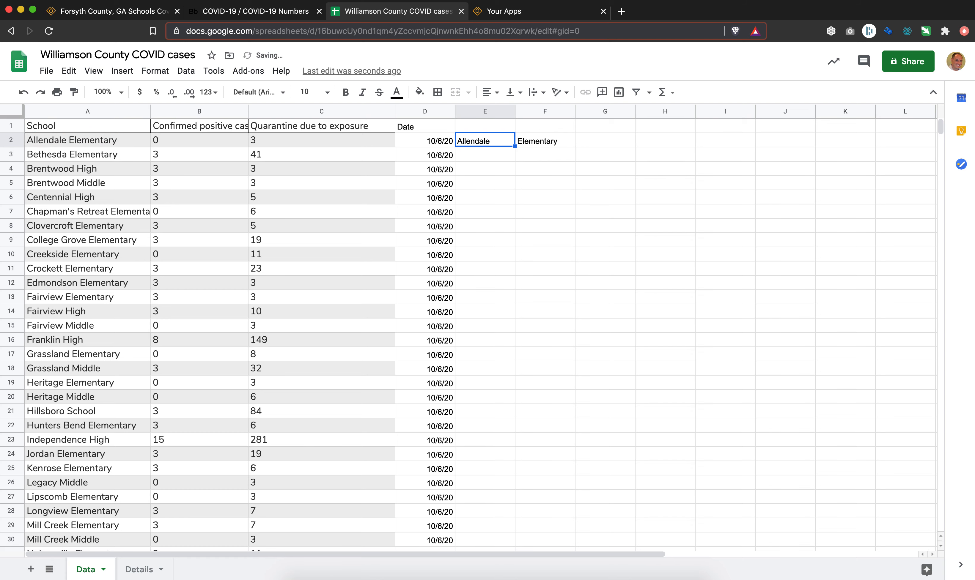
Copy the split formula from E2 down column E to the last school row, row 50.
{"action": "key", "text": "ctrl+c"}
{"action": "key", "text": "Left"}
{"action": "key", "text": "ctrl+Down"}
{"action": "key", "text": "Right"}
{"action": "key", "text": "ctrl+shift+Up"}
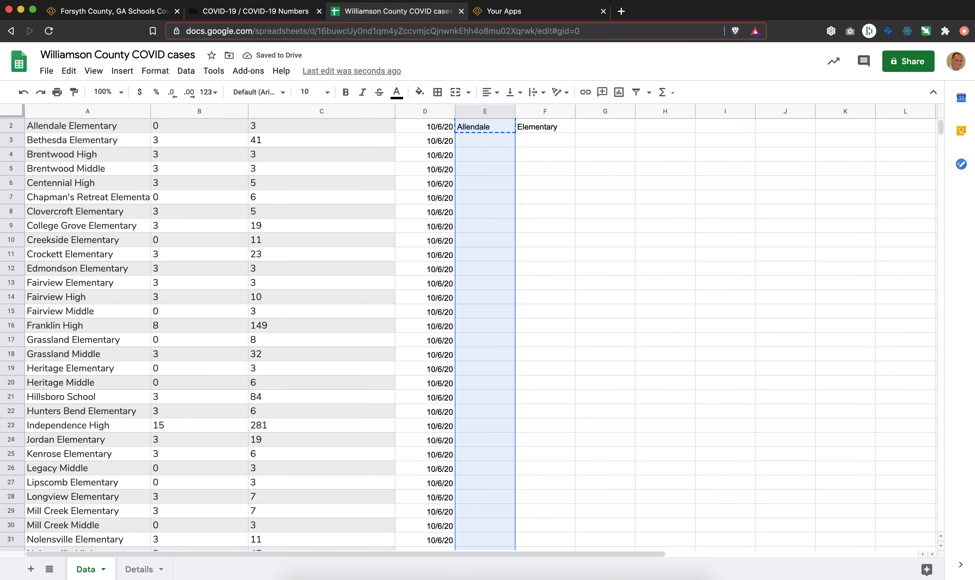
{"action": "key", "text": "ctrl+v"}
{"action": "key", "text": "ctrl+Up"}
{"action": "key", "text": "Up"}
{"action": "key", "text": "Down"}
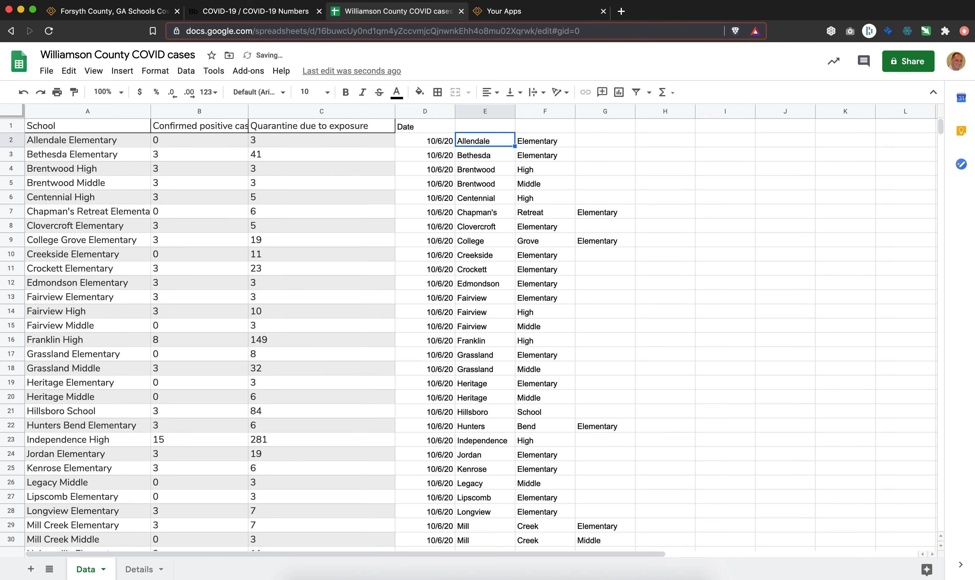
Enter a formula in H2 that returns F2 when G2 is empty and G2 otherwise: =if(G2="",F2,G2).
{"action": "key", "text": "Right"}
{"action": "key", "text": "Right"}
{"action": "key", "text": "Right"}
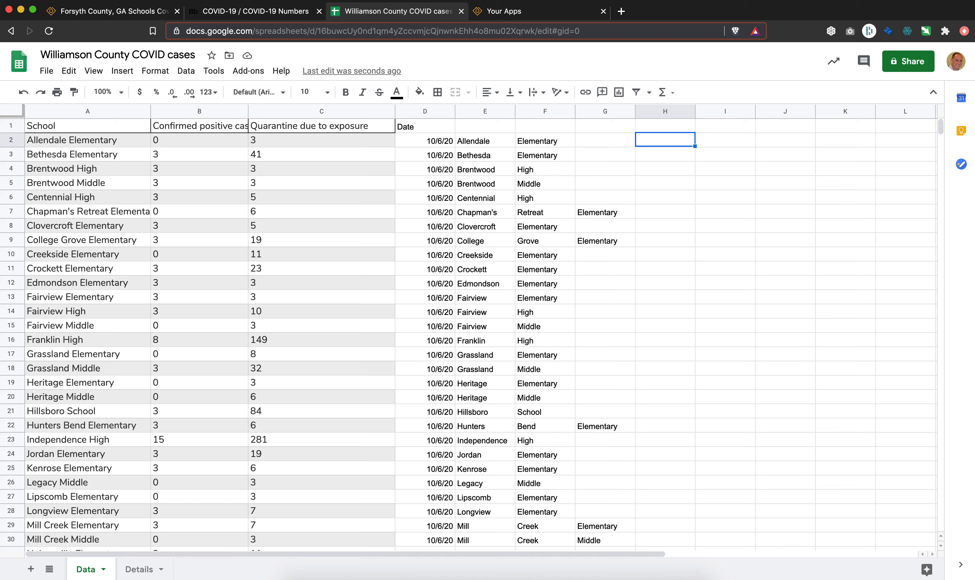
{"action": "key", "text": "Left"}
{"action": "key", "text": "Left"}
{"action": "key", "text": "Right"}
{"action": "key", "text": "Right"}
{"action": "type", "text": "=if("}
{"action": "key", "text": "Left"}
{"action": "type", "text": "=\"\","}
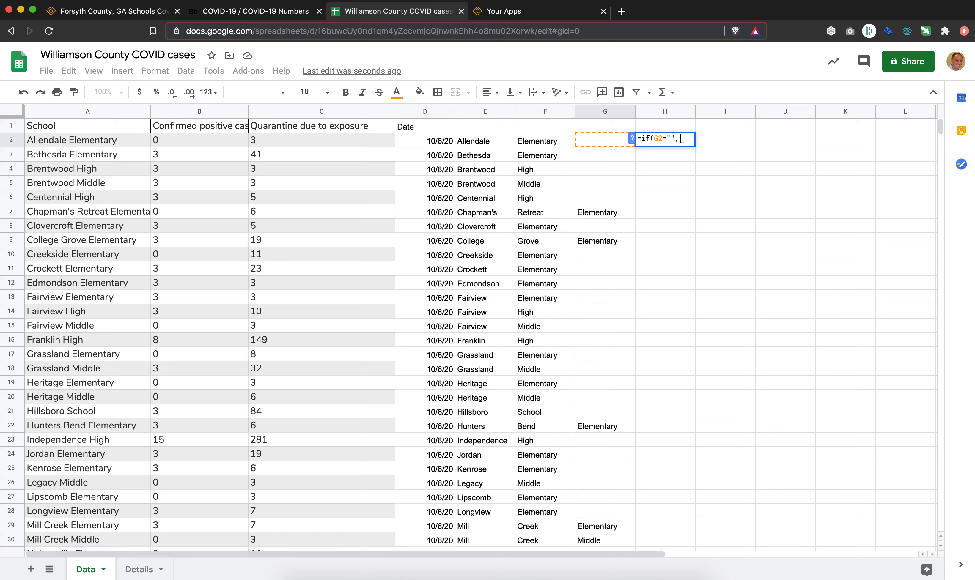
{"action": "key", "text": "Left"}
{"action": "key", "text": "Left"}
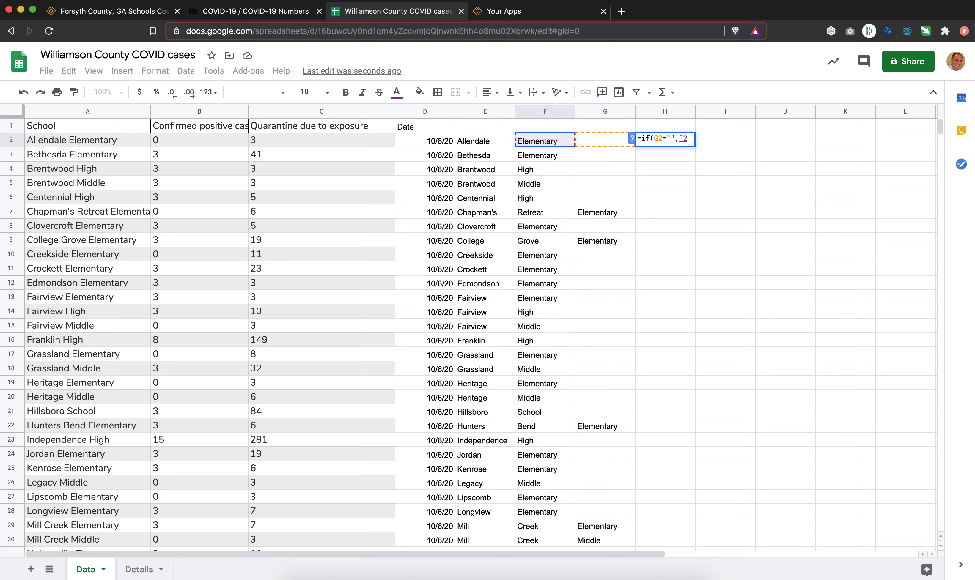
{"action": "type", "text": ","}
Copy the IF formula from H2 down column H to the last school row, row 50.
{"action": "key", "text": "Left"}
{"action": "type", "text": ")"}
{"action": "key", "text": "Return"}
{"action": "key", "text": "Up"}
{"action": "key", "text": "ctrl+c"}
{"action": "key", "text": "Left"}
{"action": "key", "text": "Left"}
{"action": "key", "text": "ctrl+Down"}
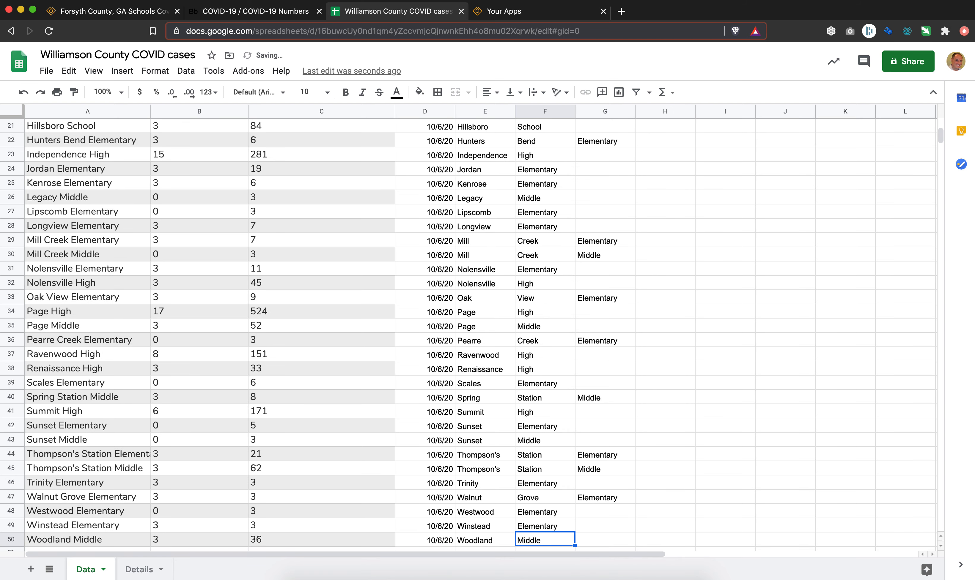
{"action": "key", "text": "Right"}
{"action": "key", "text": "Right"}
{"action": "key", "text": "ctrl+shift+Up"}
{"action": "key", "text": "ctrl+v"}
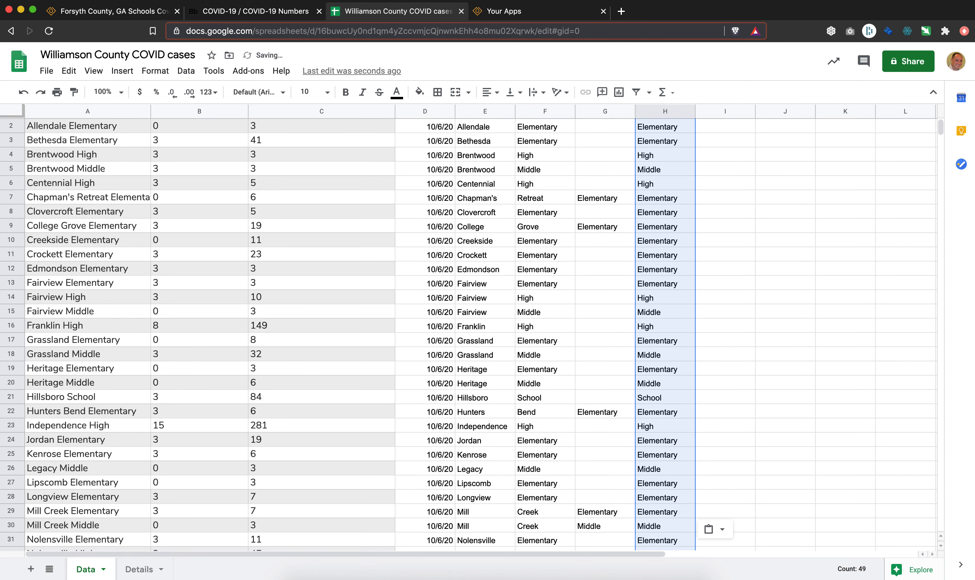
{"action": "key", "text": "ctrl+Up"}
{"action": "key", "text": "Up"}
Convert the formulas in column H to plain values by copying the column and pasting values only over it.
{"action": "left_click", "coordinate": [665, 112]}
{"action": "key", "text": "super+c"}
{"action": "left_click", "coordinate": [69, 71]}
{"action": "mouse_move", "coordinate": [179, 204]}
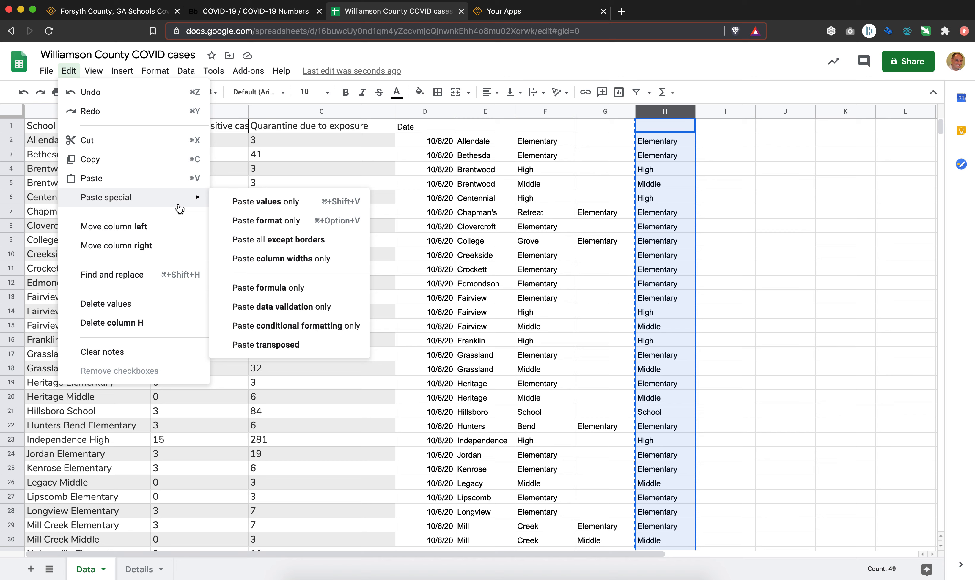
{"action": "left_click", "coordinate": [252, 203]}
Delete the helper columns E to G that hold the split school names.
{"action": "left_click", "coordinate": [545, 171]}
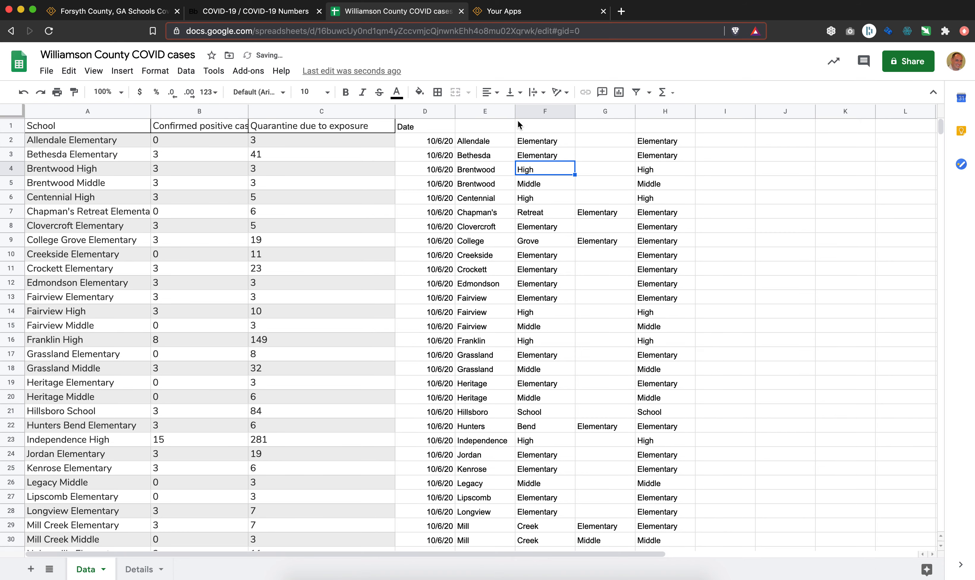
{"action": "left_click", "coordinate": [480, 110]}
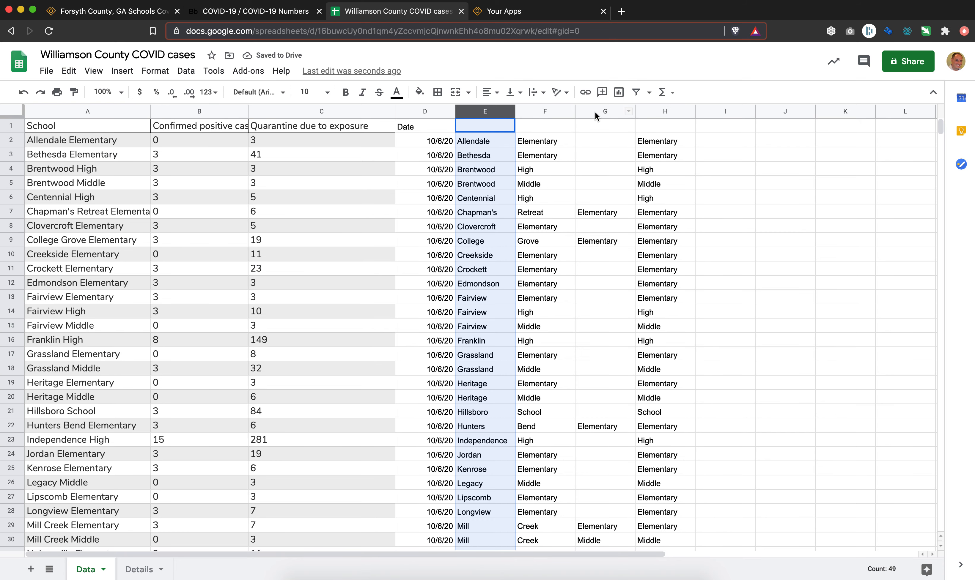
{"action": "left_click", "coordinate": [595, 111], "text": "shift"}
{"action": "right_click", "coordinate": [595, 111]}
{"action": "left_click", "coordinate": [636, 242]}
Add the header "School Type" in E1 above the column of school levels.
{"action": "left_click", "coordinate": [491, 126]}
{"action": "type", "text": "School Ty"}
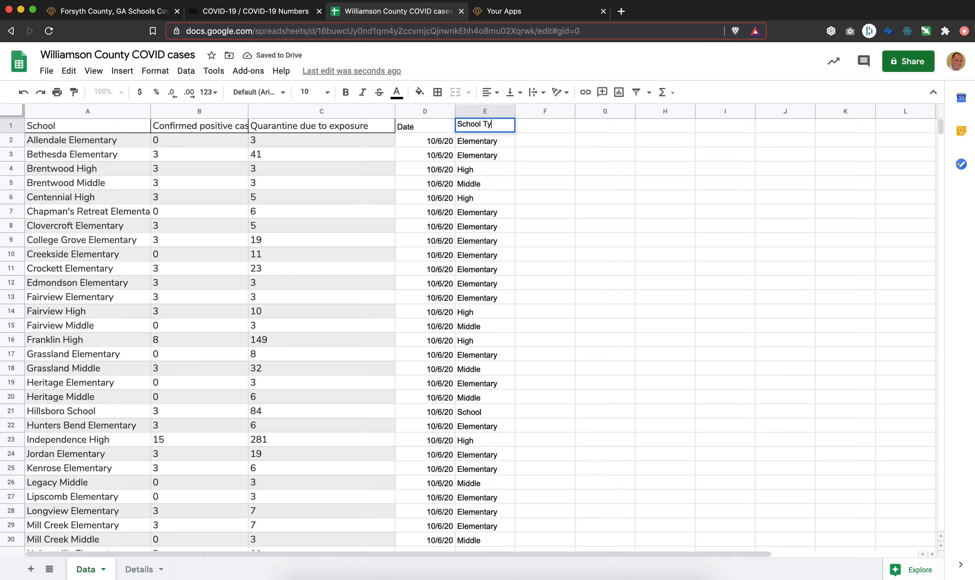
{"action": "type", "text": "pe"}
{"action": "key", "text": "Return"}
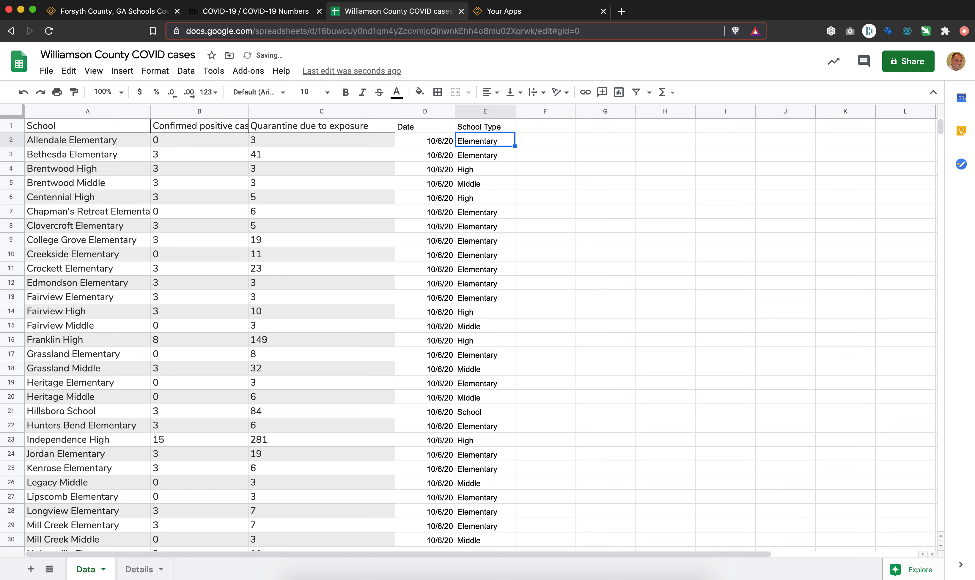
{"action": "key", "text": "Left"}
{"action": "key", "text": "Left"}
{"action": "key", "text": "Left"}
{"action": "key", "text": "Left"}
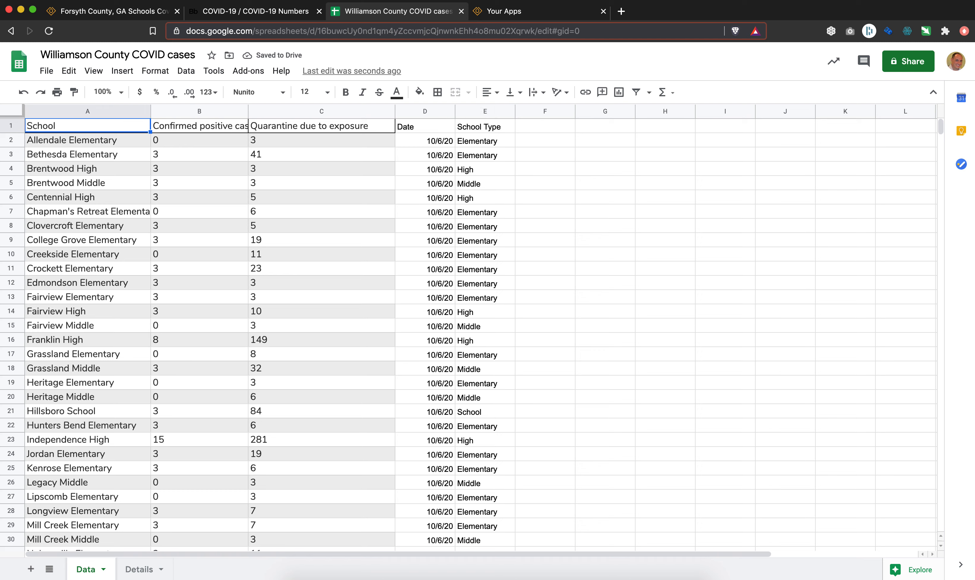
{"action": "key", "text": "Right"}
{"action": "key", "text": "Right"}
{"action": "key", "text": "Right"}
{"action": "key", "text": "Right"}
{"action": "key", "text": "Left"}
{"action": "key", "text": "Left"}
{"action": "key", "text": "Left"}
{"action": "key", "text": "Left"}
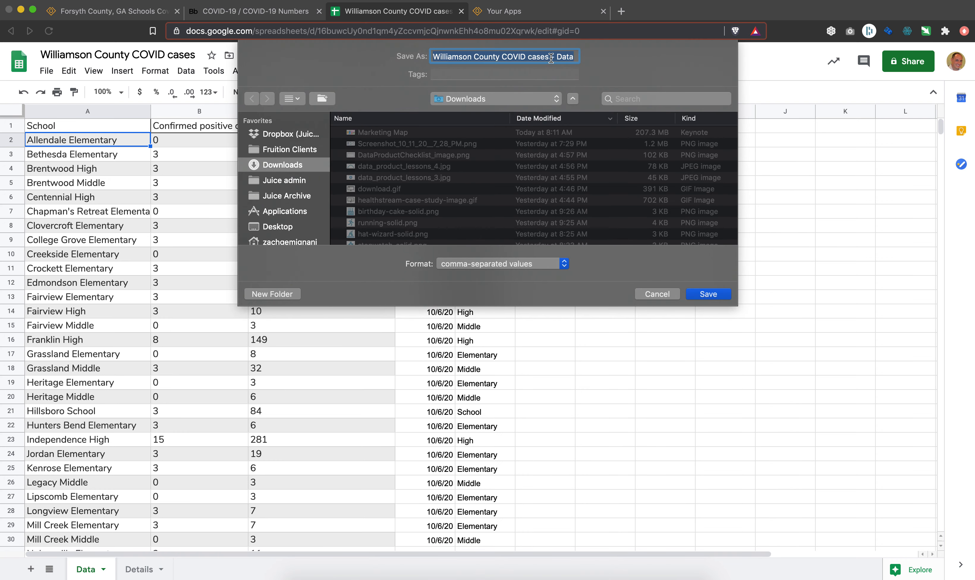
Save the Data sheet as comma-separated values to Downloads under the name "Williamson County COVID cases - Data".
{"action": "left_click", "coordinate": [699, 294]}
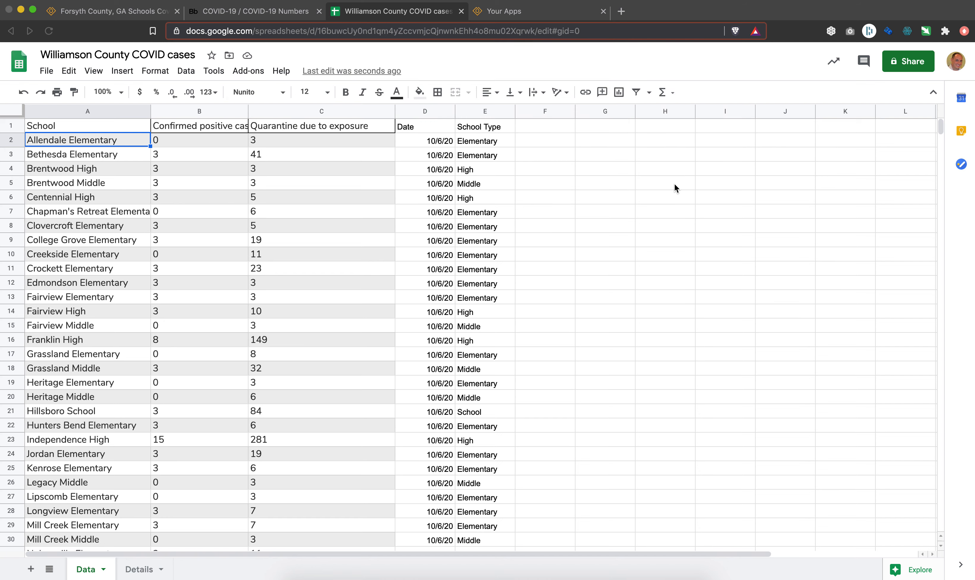
Switch to Juicebox and start a new app titled "Williamson County COVID Cases", leaving the description empty.
{"action": "left_click", "coordinate": [510, 15]}
{"action": "left_click", "coordinate": [862, 71]}
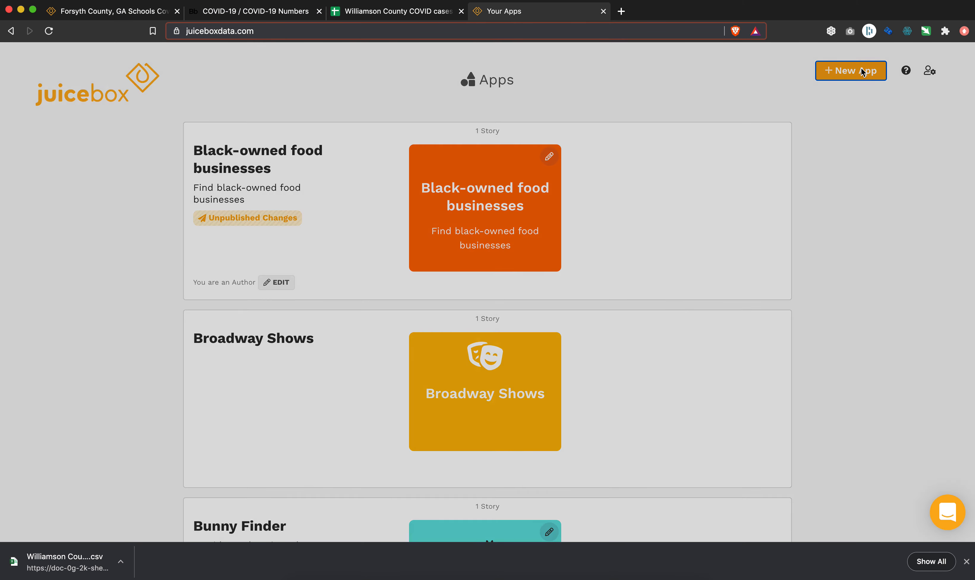
{"action": "type", "text": "Williamson"}
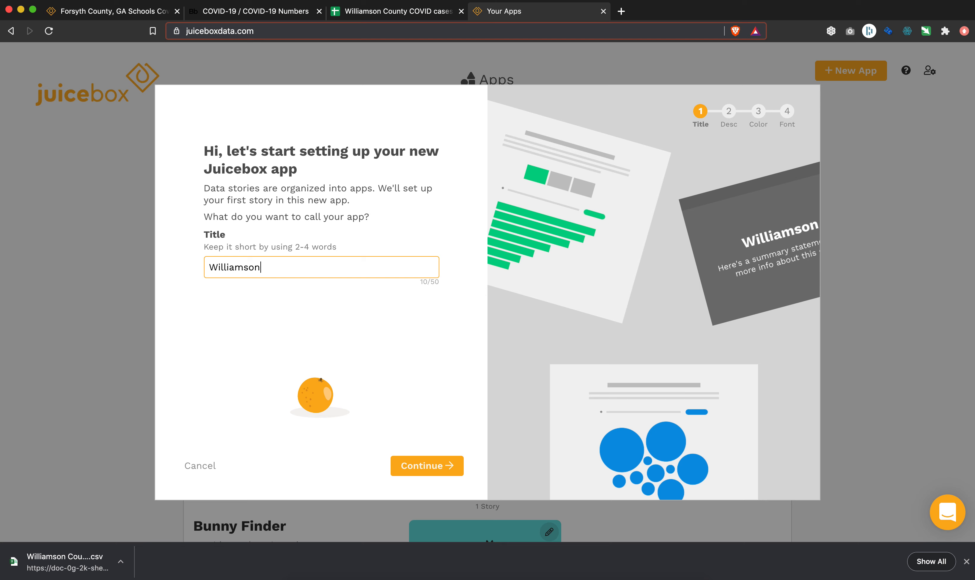
{"action": "type", "text": " County "}
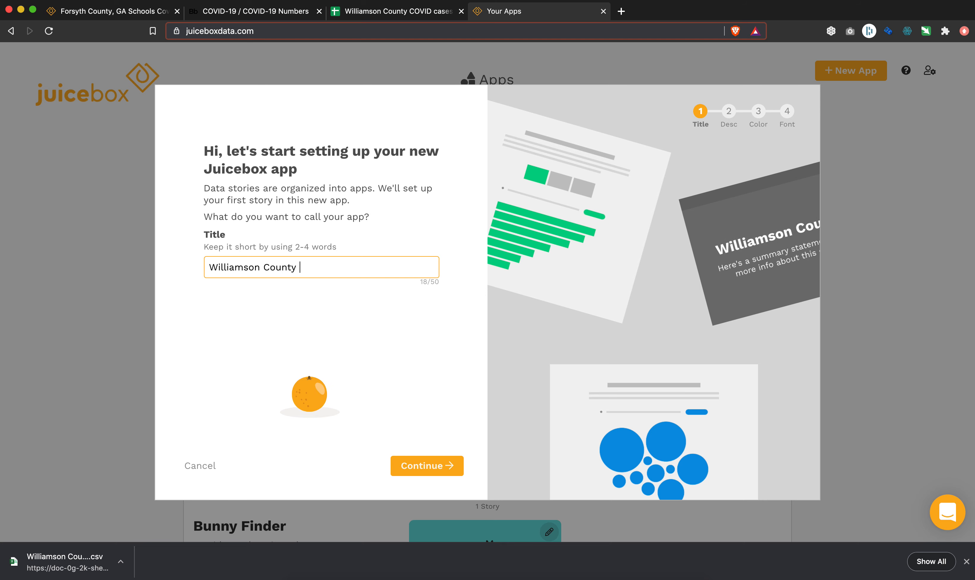
{"action": "type", "text": "COVID Cases"}
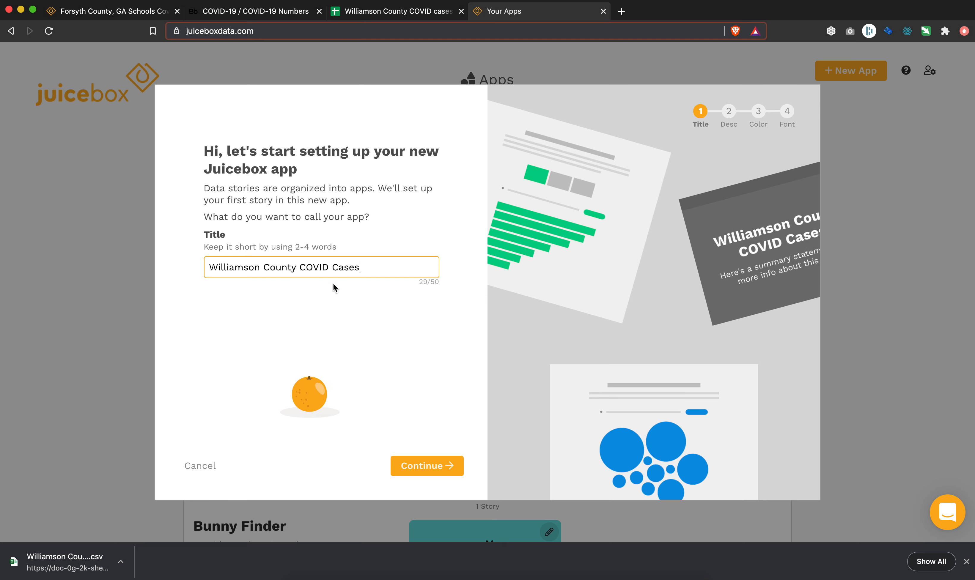
{"action": "left_click", "coordinate": [427, 466]}
{"action": "left_click", "coordinate": [425, 466]}
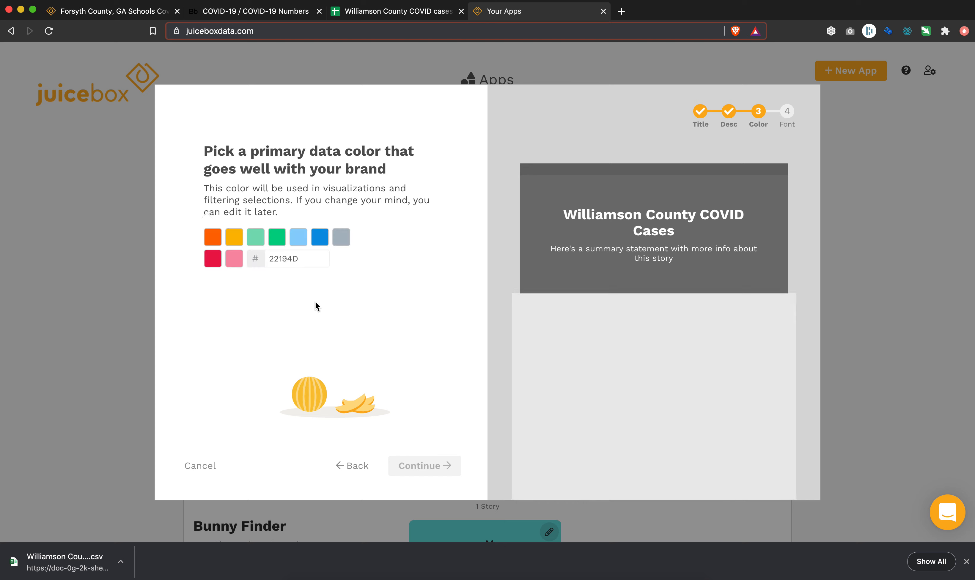
Pick red as the primary data color and Bold as the font, and create the app.
{"action": "left_click", "coordinate": [213, 263]}
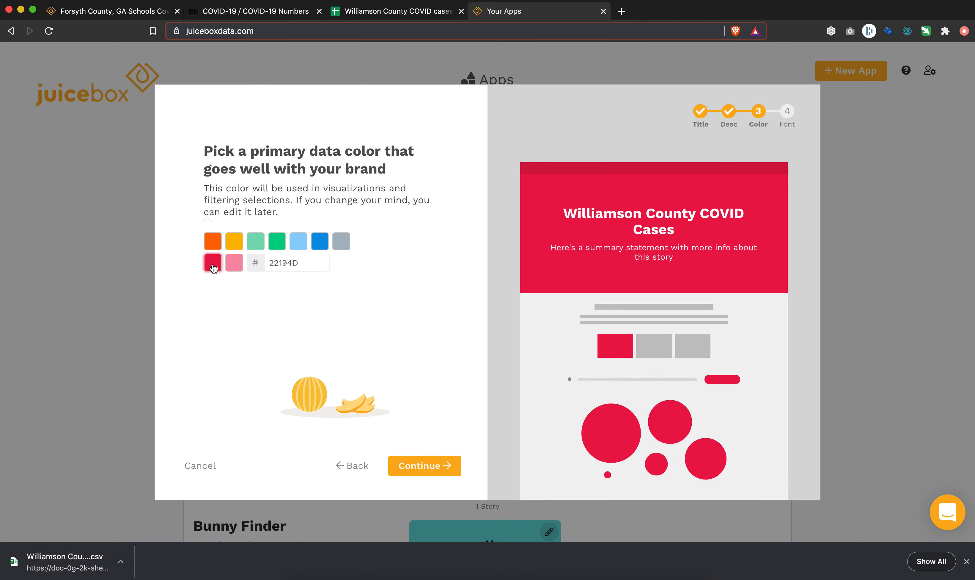
{"action": "left_click", "coordinate": [439, 467]}
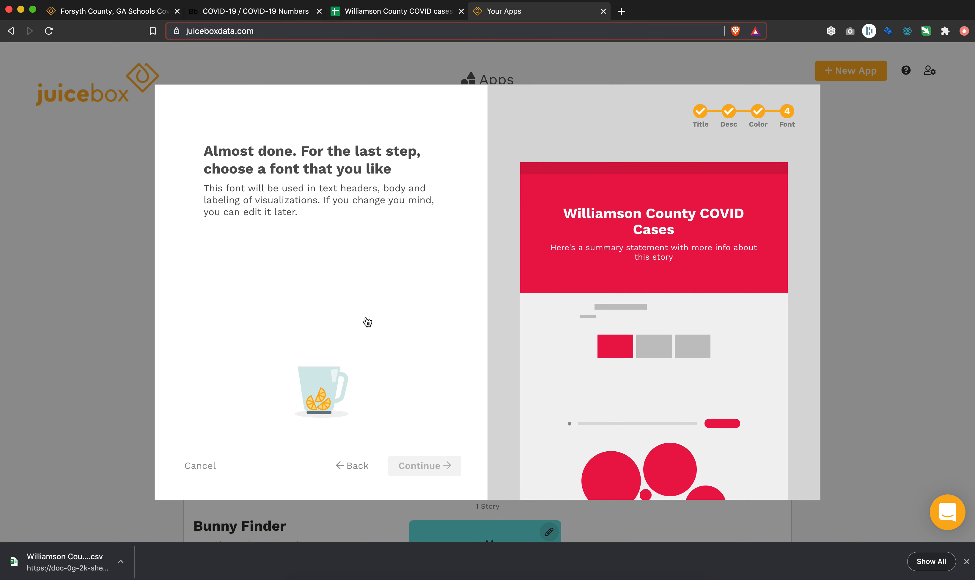
{"action": "left_click", "coordinate": [367, 264]}
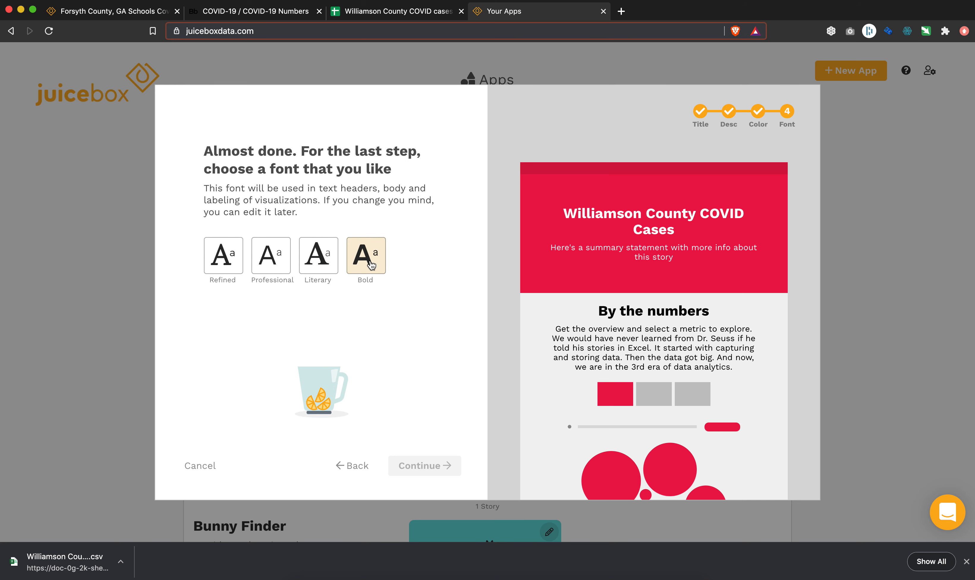
{"action": "left_click", "coordinate": [441, 468]}
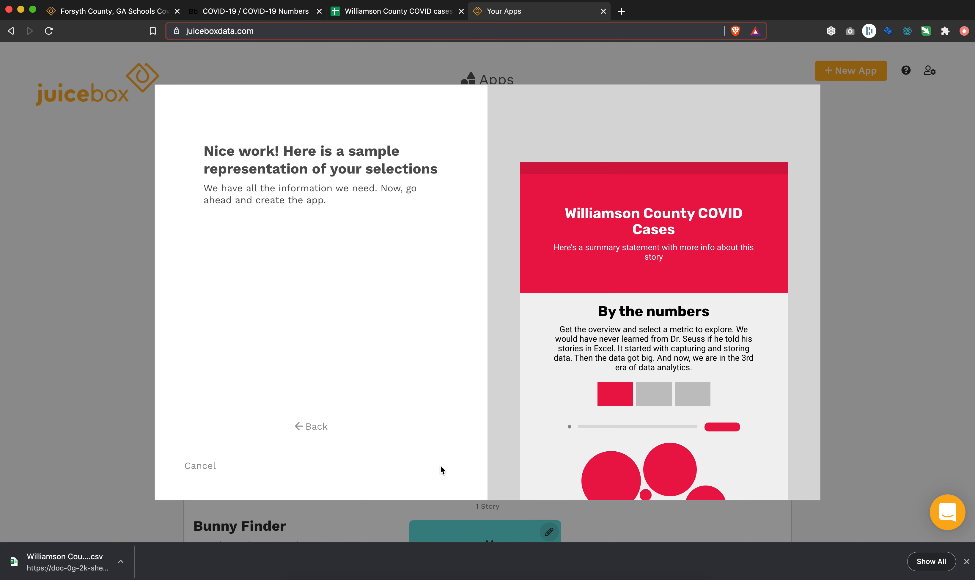
{"action": "left_click", "coordinate": [317, 356]}
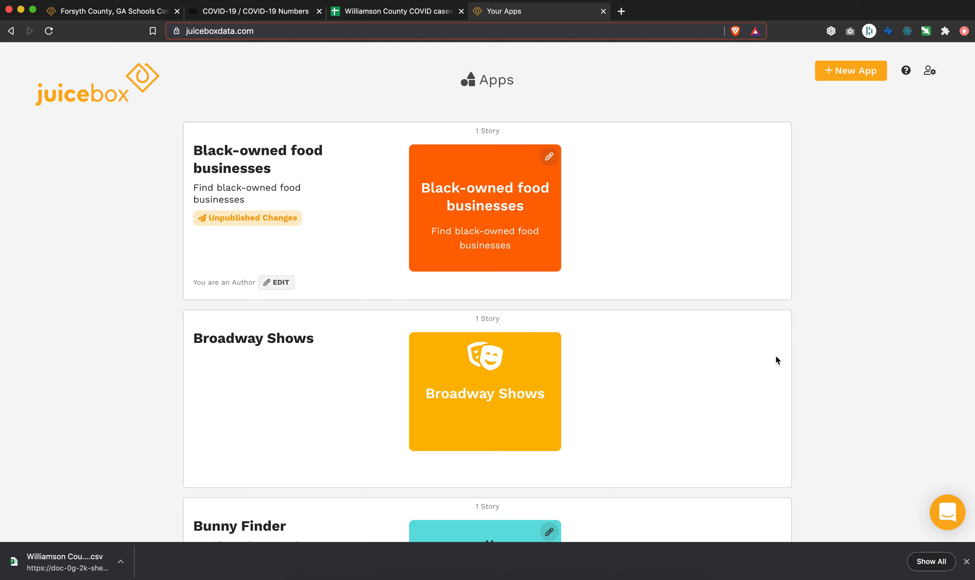
Find the Williamson County COVID Cases app in the apps list and open its story for editing.
{"action": "scroll", "coordinate": [775, 360], "scroll_direction": "down", "scroll_amount": 10}
{"action": "scroll", "coordinate": [776, 357], "scroll_direction": "down", "scroll_amount": 20}
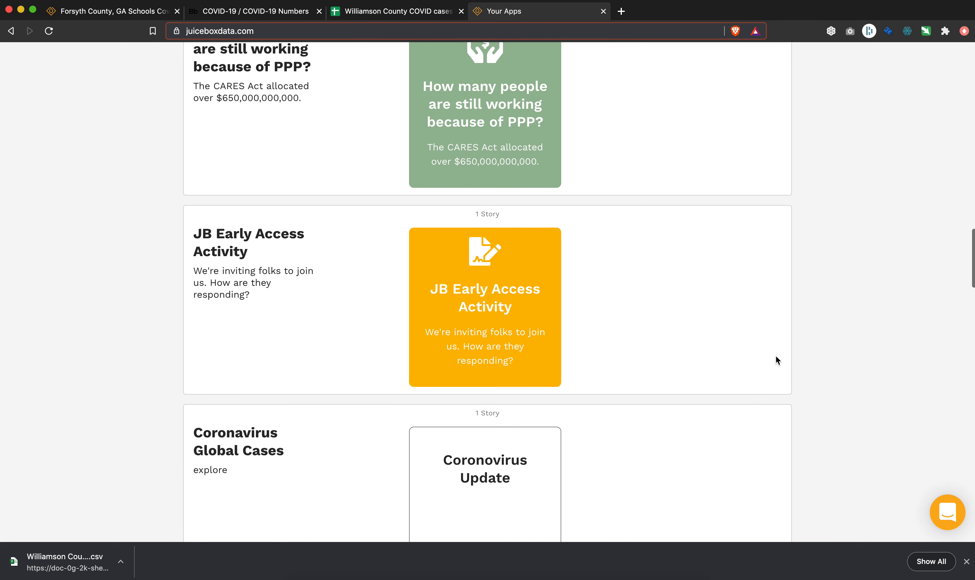
{"action": "scroll", "coordinate": [776, 356], "scroll_direction": "down", "scroll_amount": 20}
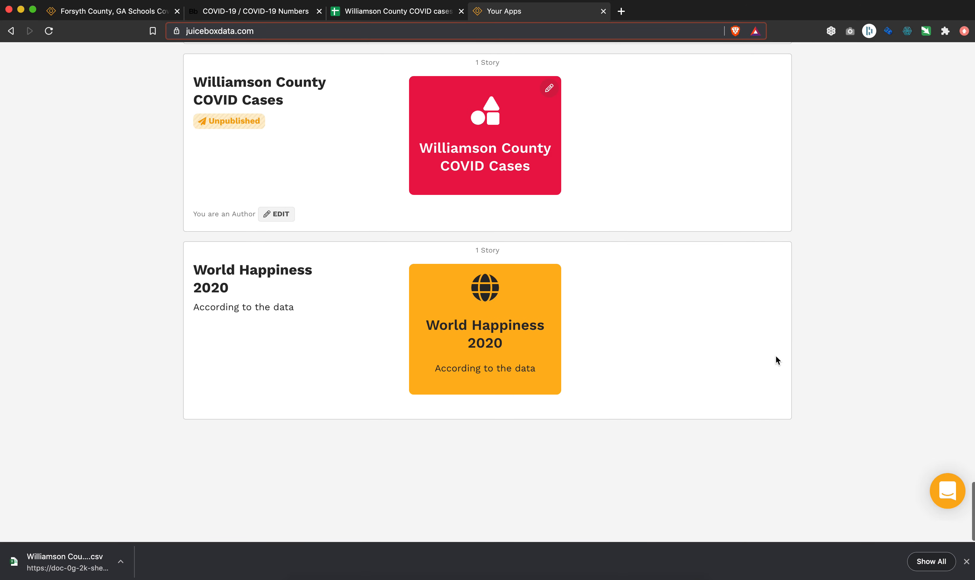
{"action": "scroll", "coordinate": [616, 272], "scroll_direction": "up", "scroll_amount": 3}
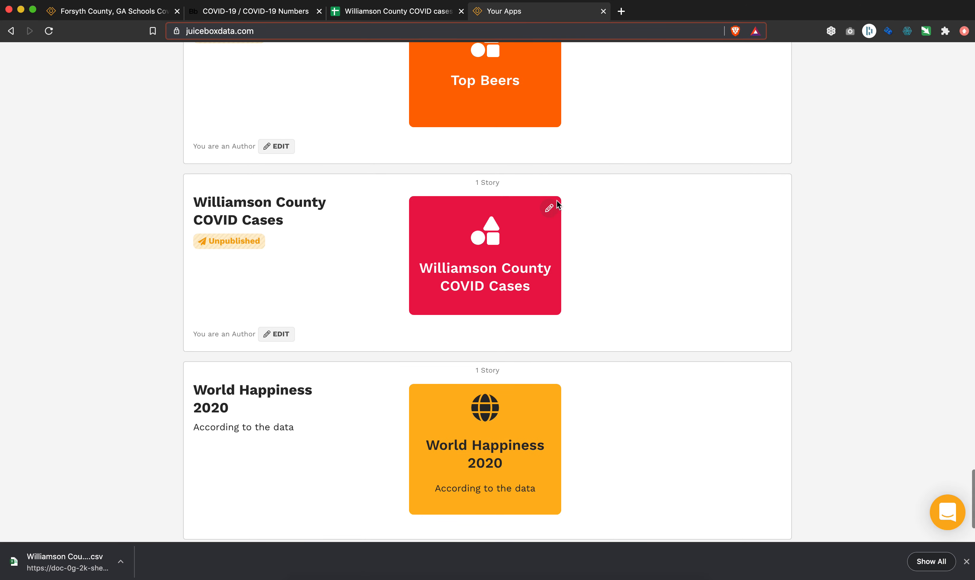
{"action": "left_click", "coordinate": [549, 208]}
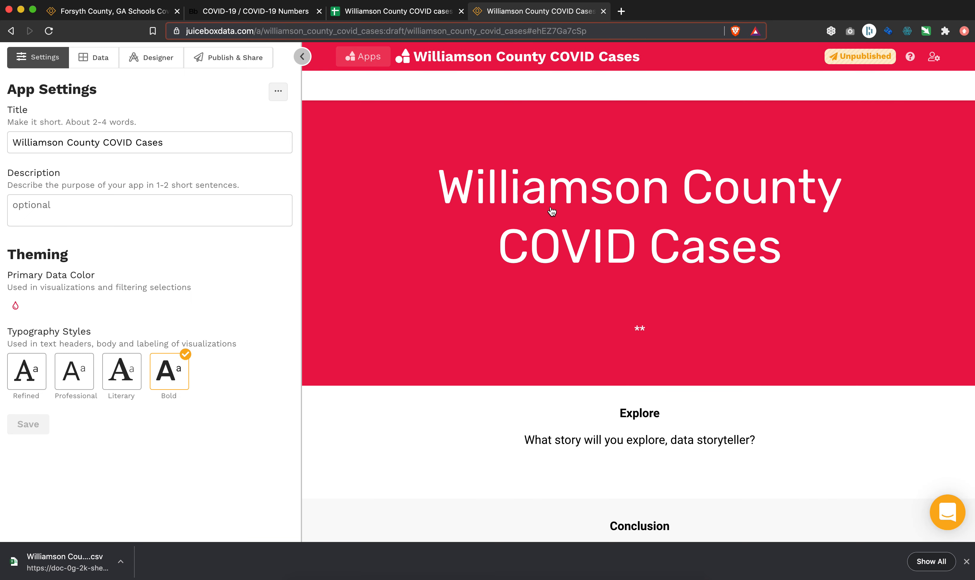
Upload the saved Williamson County COVID cases CSV file as a data source of the app.
{"action": "left_click", "coordinate": [94, 57]}
{"action": "left_click", "coordinate": [150, 151]}
{"action": "double_click", "coordinate": [431, 87]}
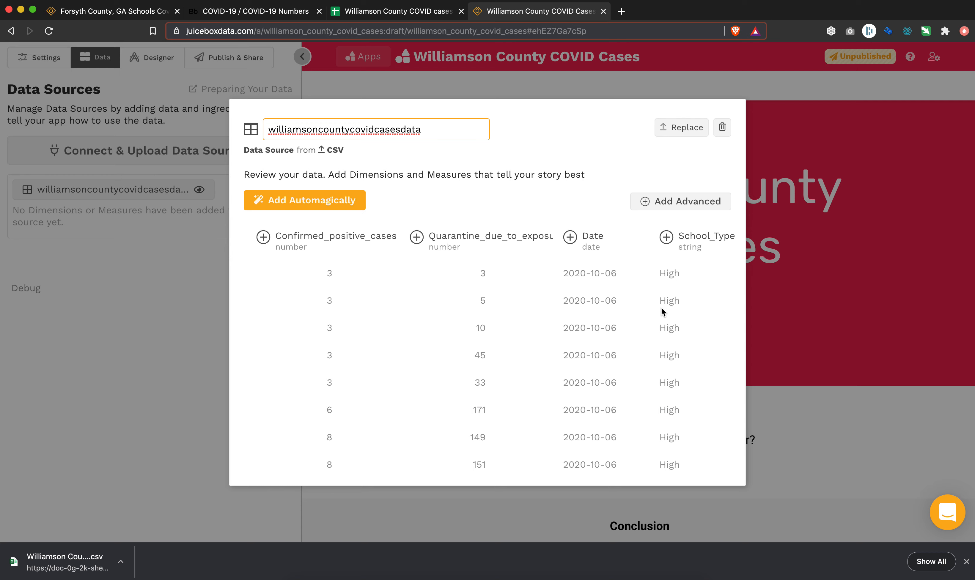
Automagically add all five columns of the uploaded data source as dimensions and measures.
{"action": "left_click", "coordinate": [341, 202]}
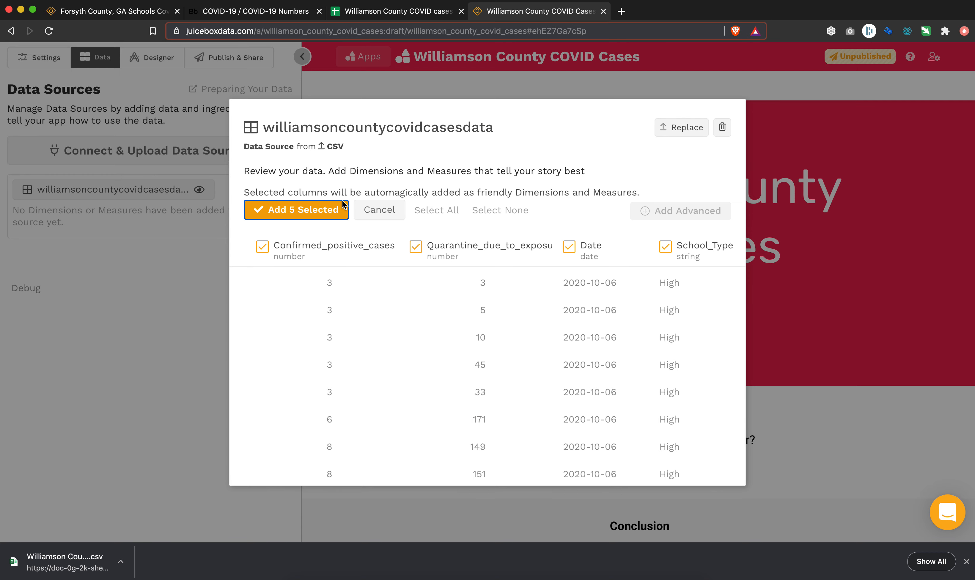
{"action": "left_click", "coordinate": [299, 214]}
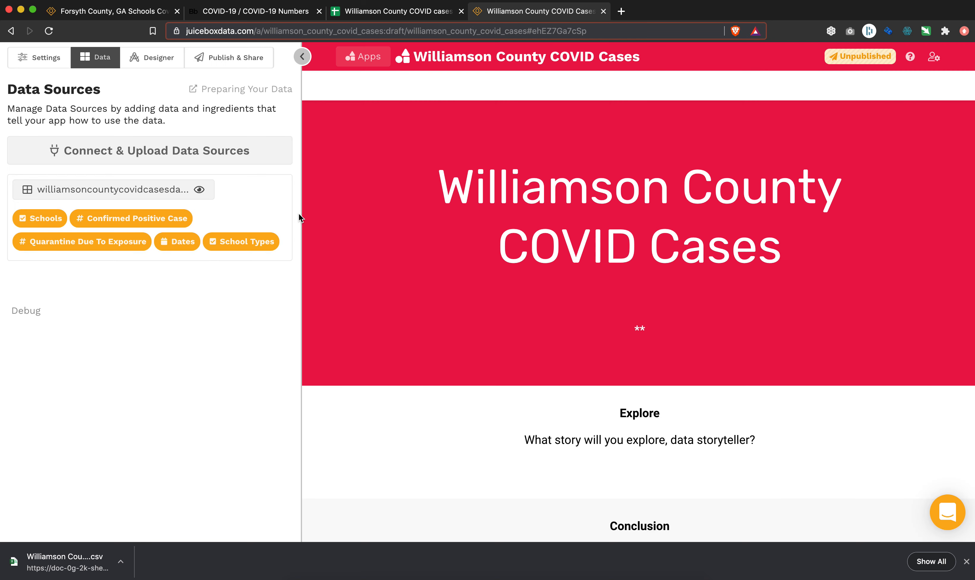
Reduce the intro section text in the story designer to the heading "## Williamson County COVID Cases" and save it.
{"action": "left_click", "coordinate": [160, 63]}
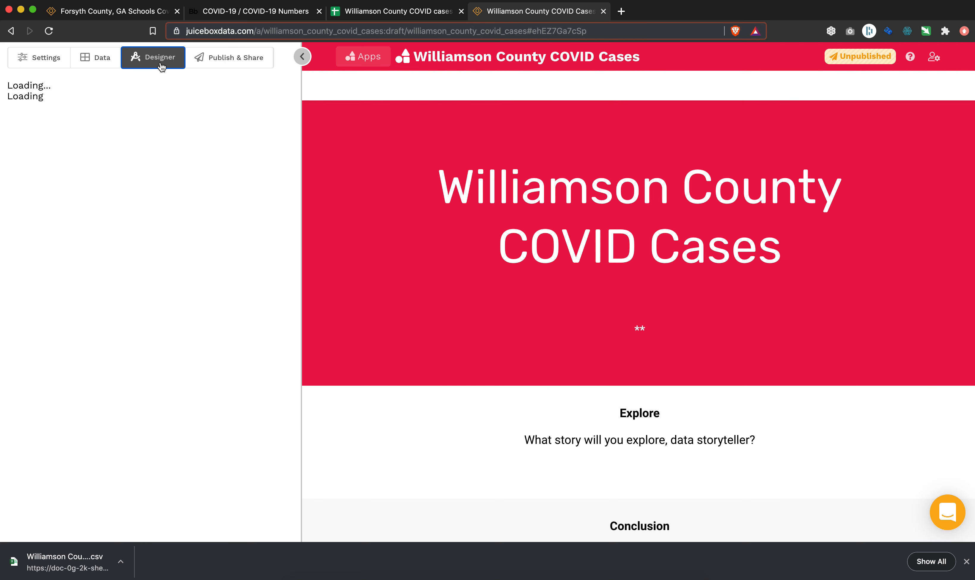
{"action": "scroll", "coordinate": [205, 234], "scroll_direction": "down", "scroll_amount": 5}
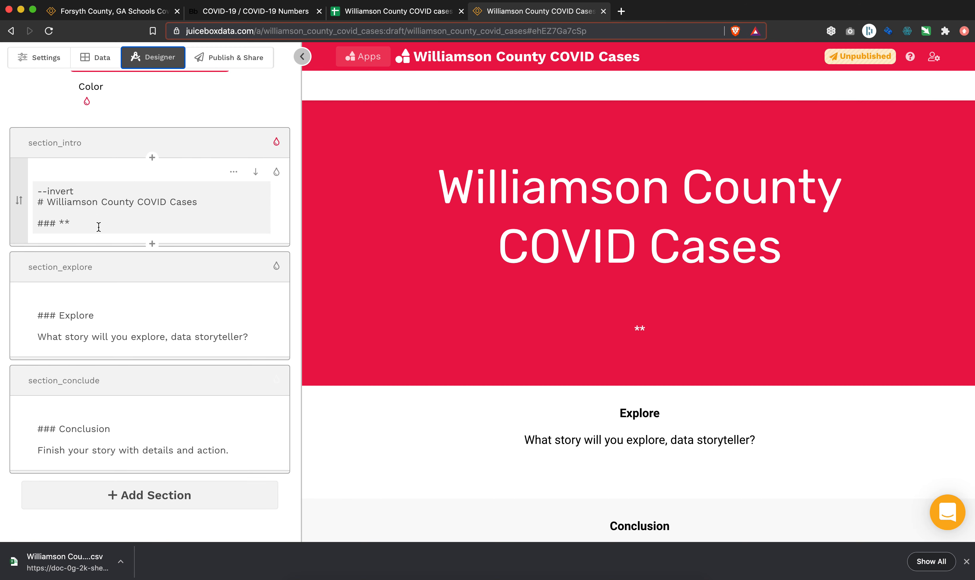
{"action": "left_click_drag", "start_coordinate": [92, 227], "coordinate": [34, 216]}
{"action": "key", "text": "BackSpace"}
{"action": "key", "text": "BackSpace"}
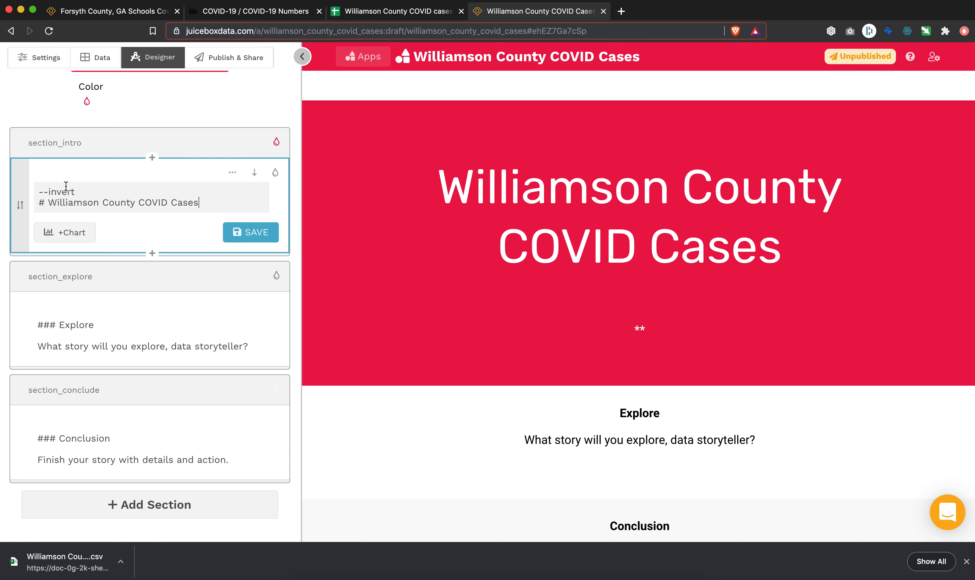
{"action": "left_click_drag", "start_coordinate": [40, 201], "coordinate": [38, 191]}
{"action": "key", "text": "BackSpace"}
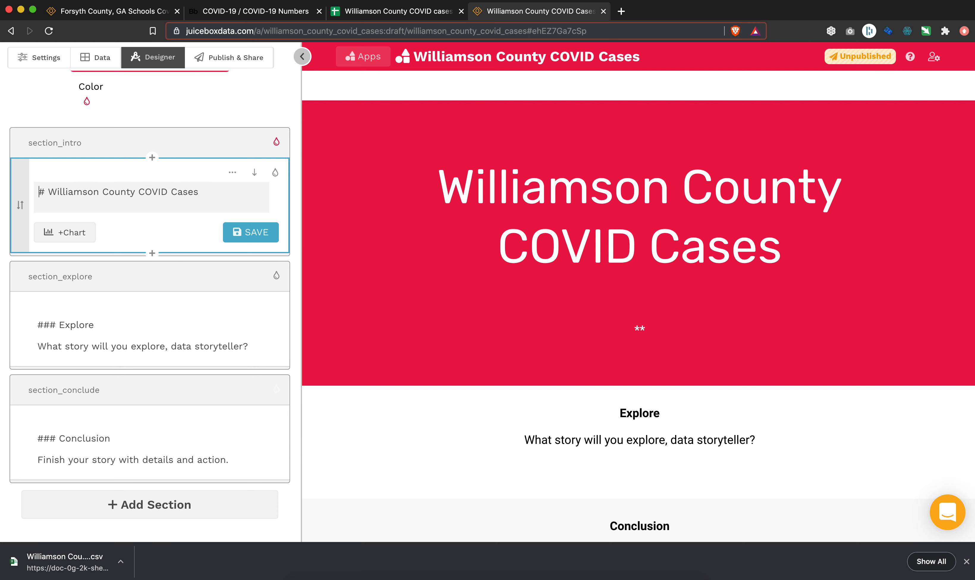
{"action": "type", "text": "#"}
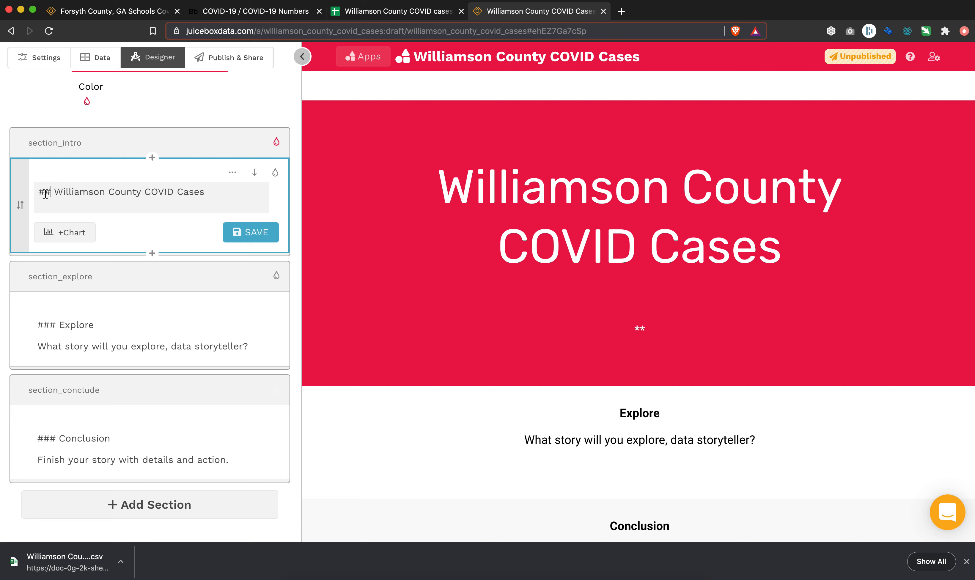
{"action": "left_click", "coordinate": [252, 232]}
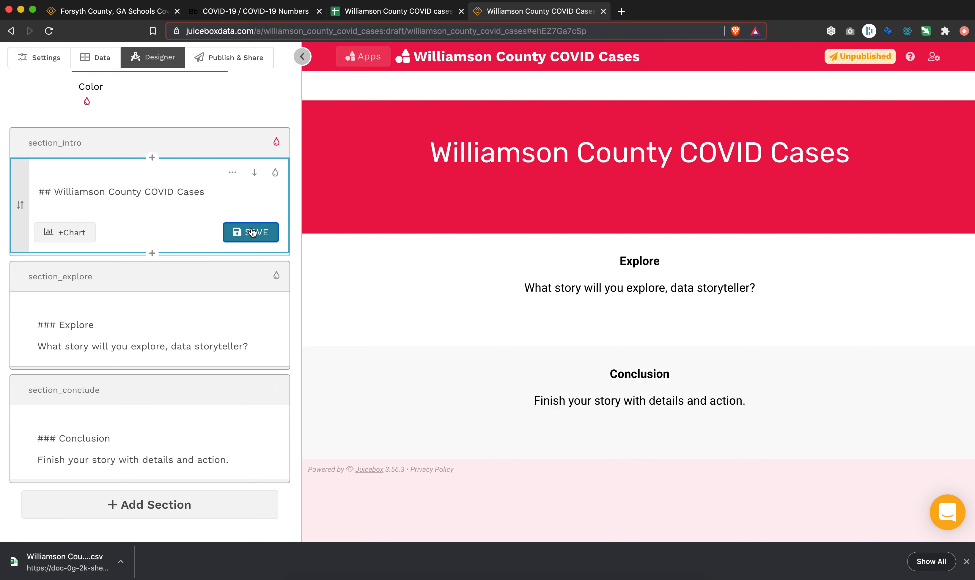
Delete the placeholder sentence under the Explore heading and add a Data Cards chart to that block.
{"action": "scroll", "coordinate": [156, 283], "scroll_direction": "down", "scroll_amount": 2}
{"action": "left_click", "coordinate": [156, 283]}
{"action": "left_click_drag", "start_coordinate": [249, 259], "coordinate": [39, 259]}
{"action": "key", "text": "BackSpace"}
{"action": "left_click", "coordinate": [65, 296]}
{"action": "left_click", "coordinate": [80, 75]}
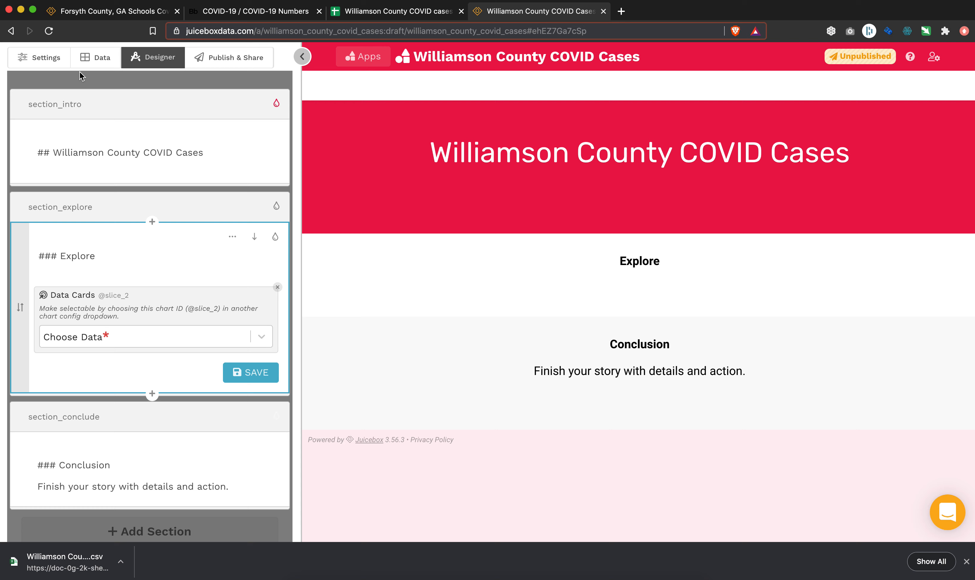
Set the Data Cards to show Confirmed Positive Case and Quarantine Due To Exposure, and save the block.
{"action": "left_click", "coordinate": [125, 344]}
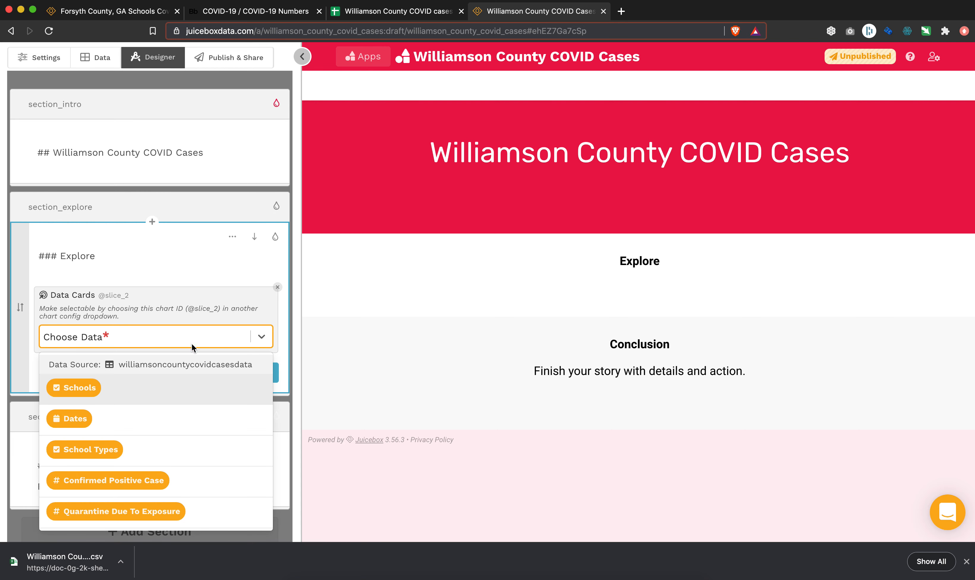
{"action": "scroll", "coordinate": [199, 297], "scroll_direction": "down", "scroll_amount": 2}
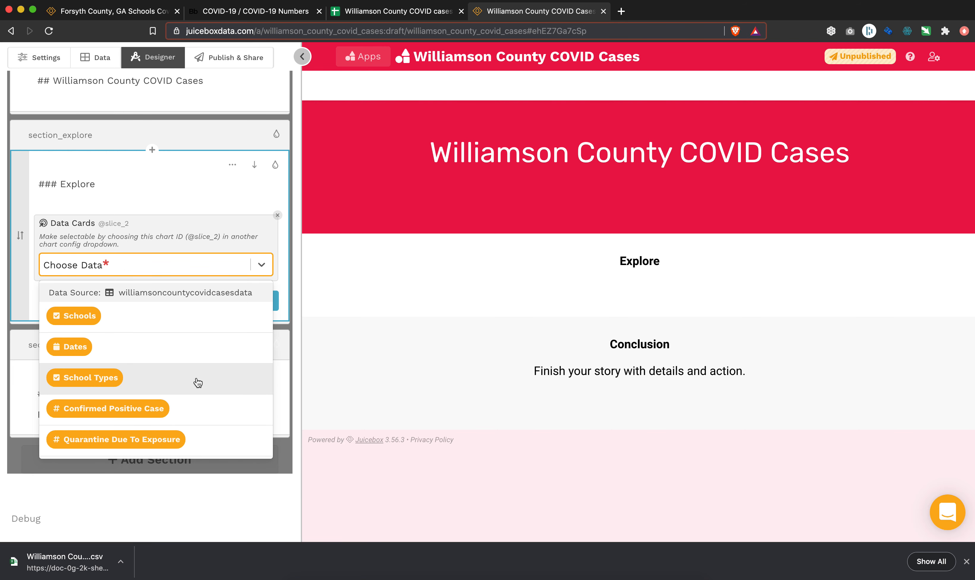
{"action": "left_click", "coordinate": [186, 408]}
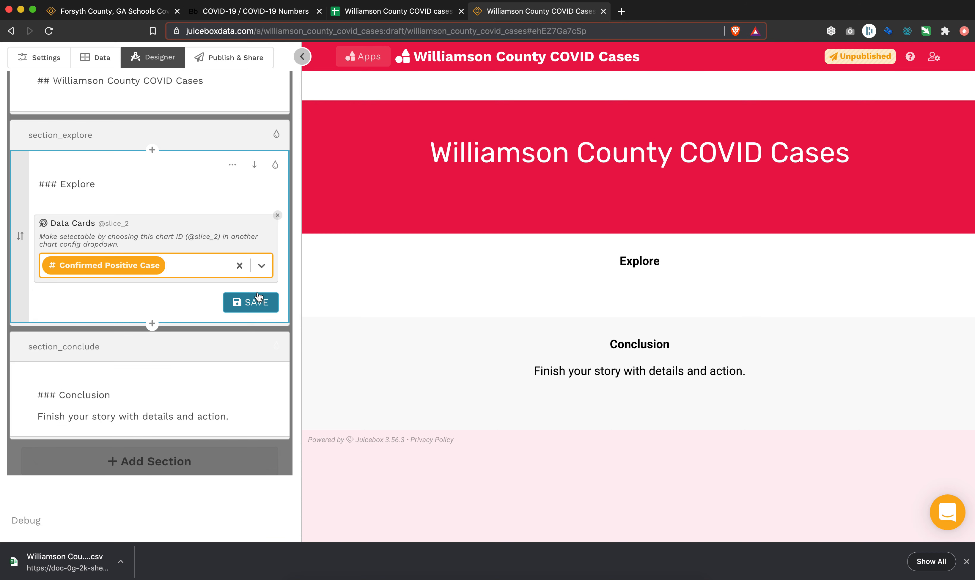
{"action": "left_click", "coordinate": [261, 265]}
{"action": "left_click", "coordinate": [173, 319]}
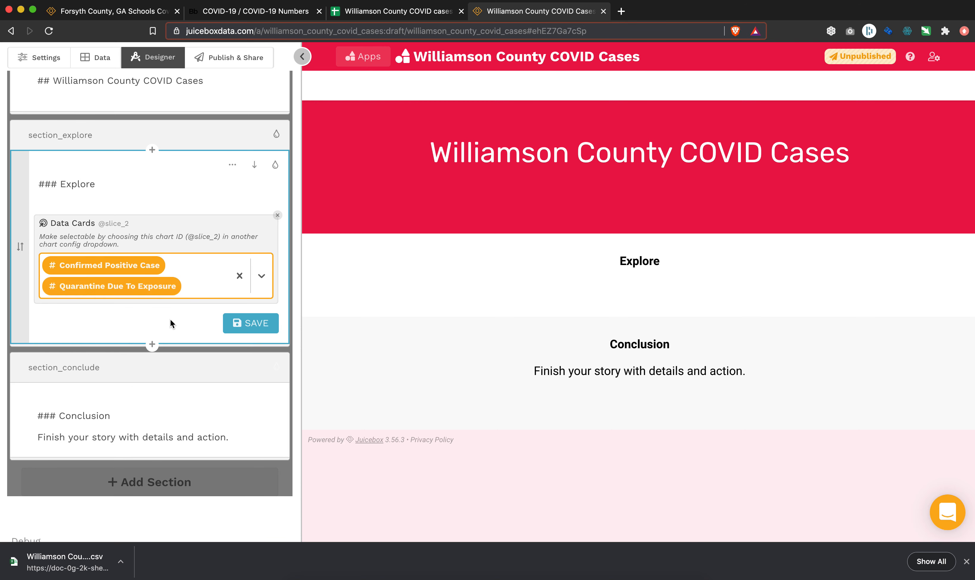
{"action": "left_click", "coordinate": [250, 324]}
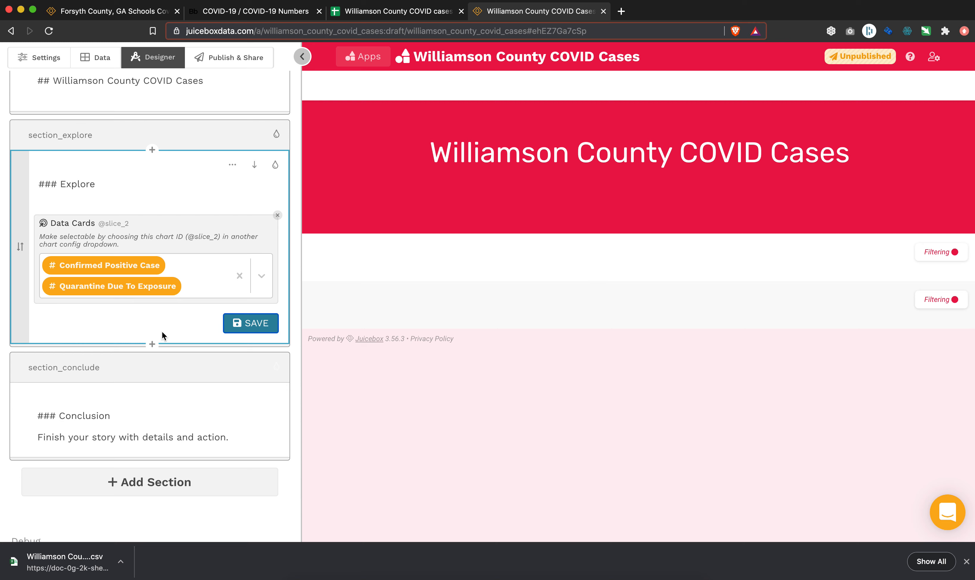
Add a new block below the Data Cards in the explore section and insert a Bar chart in it.
{"action": "left_click", "coordinate": [151, 345]}
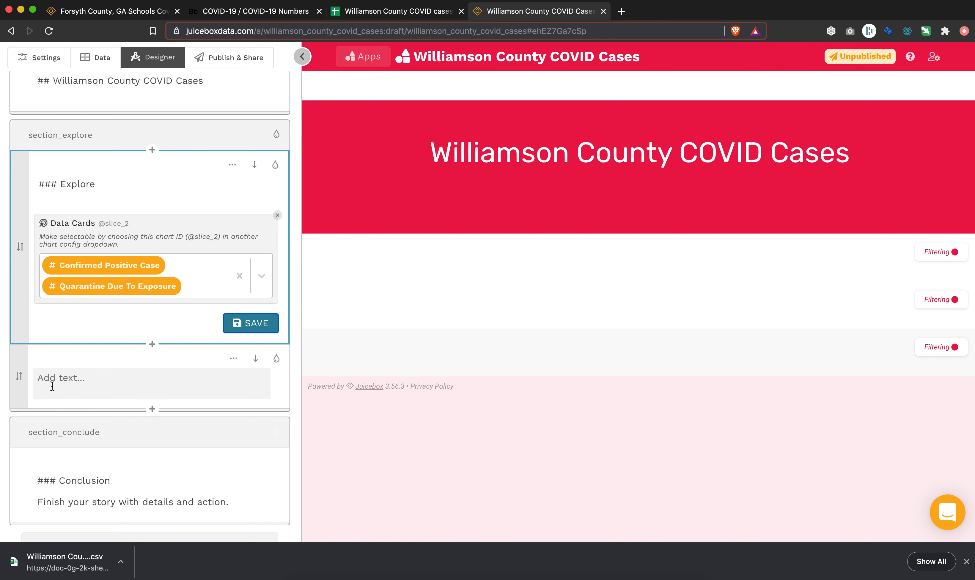
{"action": "left_click", "coordinate": [53, 387]}
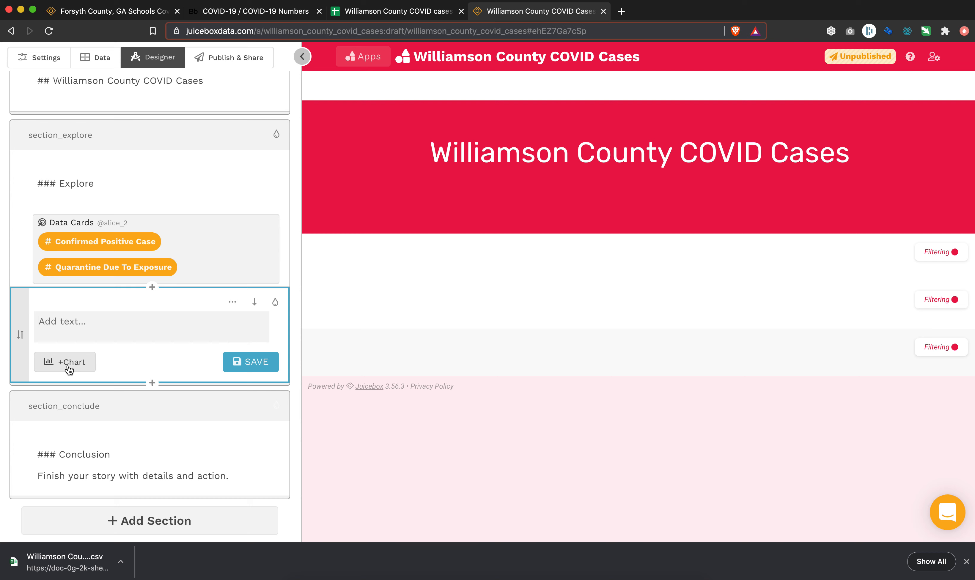
{"action": "left_click", "coordinate": [69, 366]}
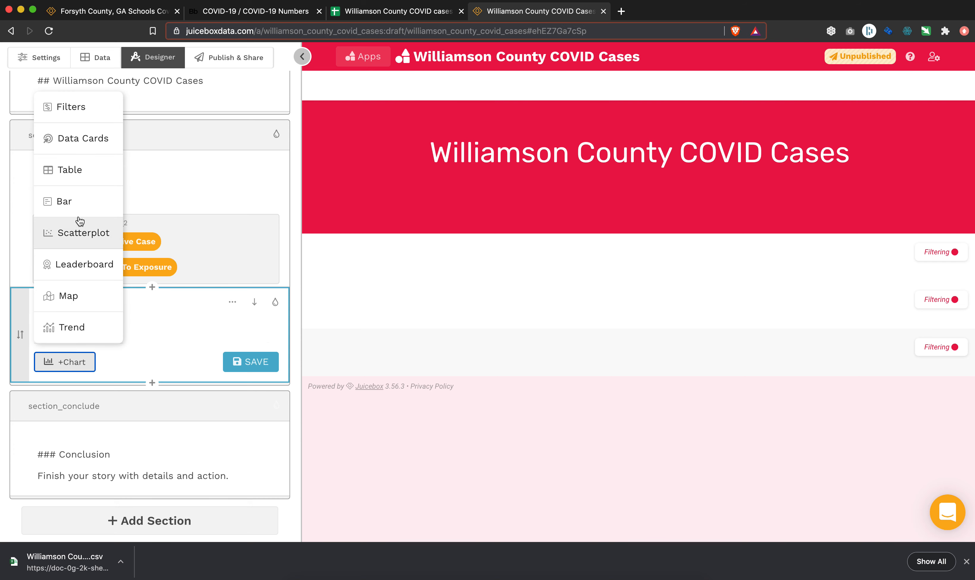
{"action": "left_click", "coordinate": [83, 208]}
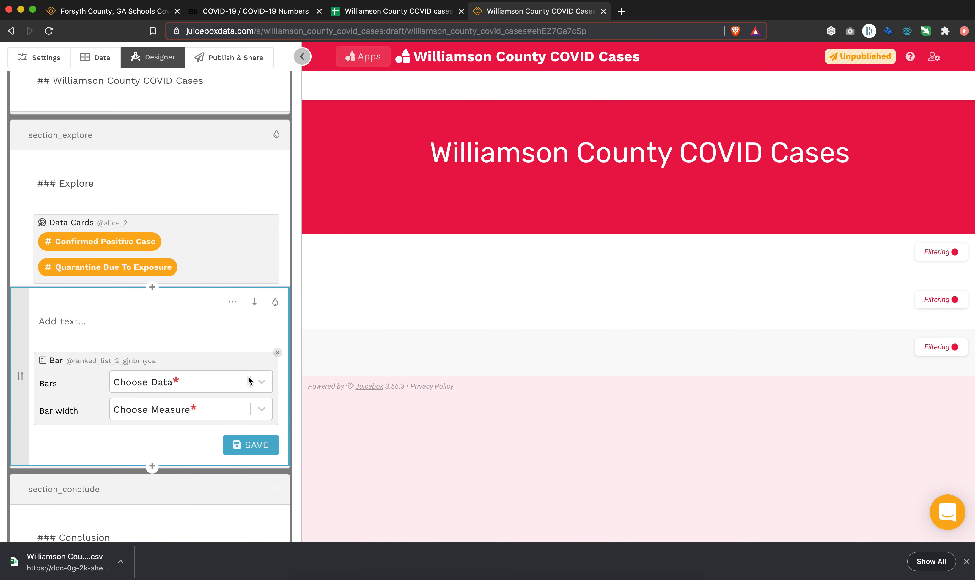
{"action": "left_click", "coordinate": [260, 387]}
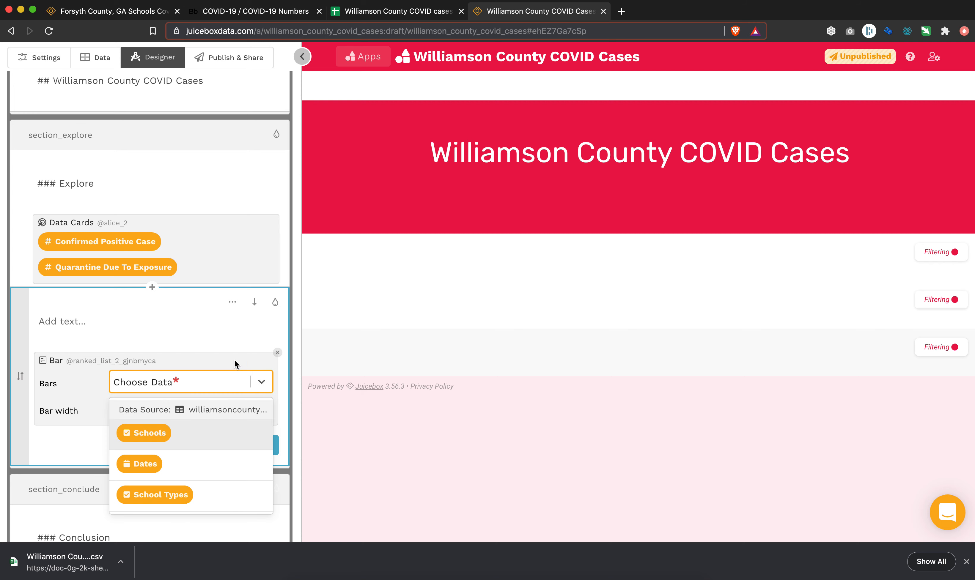
{"action": "left_click", "coordinate": [194, 334]}
{"action": "left_click", "coordinate": [261, 383]}
{"action": "left_click", "coordinate": [191, 435]}
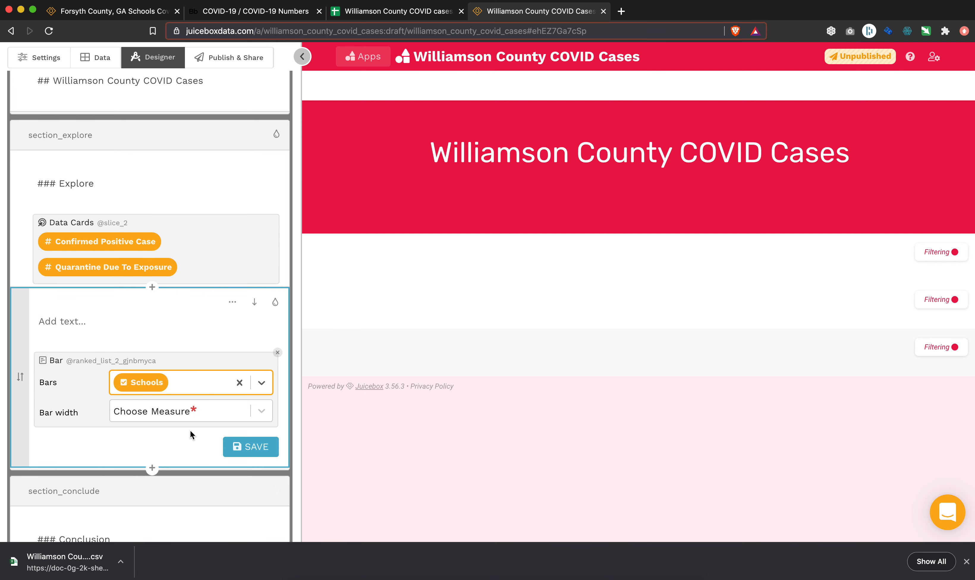
{"action": "left_click", "coordinate": [261, 412]}
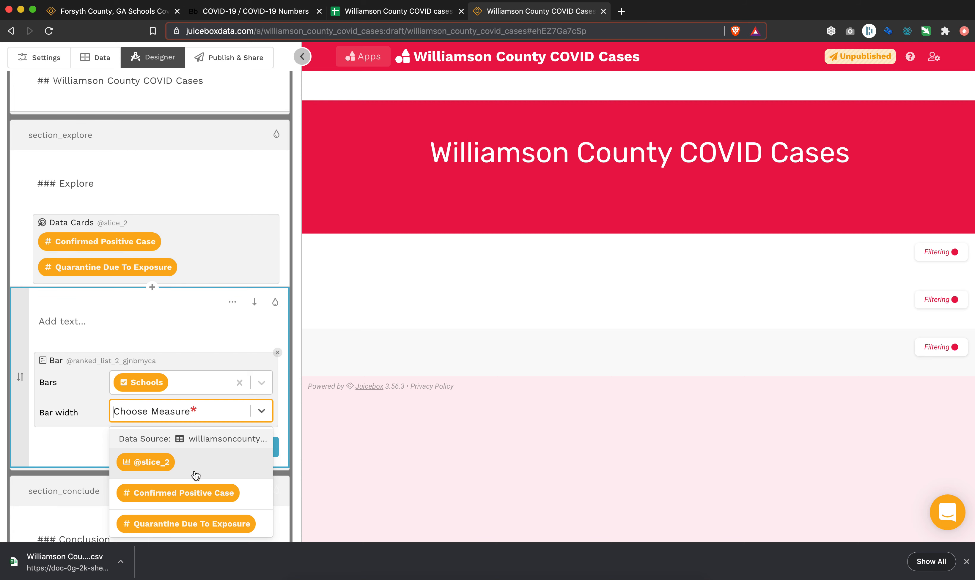
{"action": "left_click", "coordinate": [185, 463]}
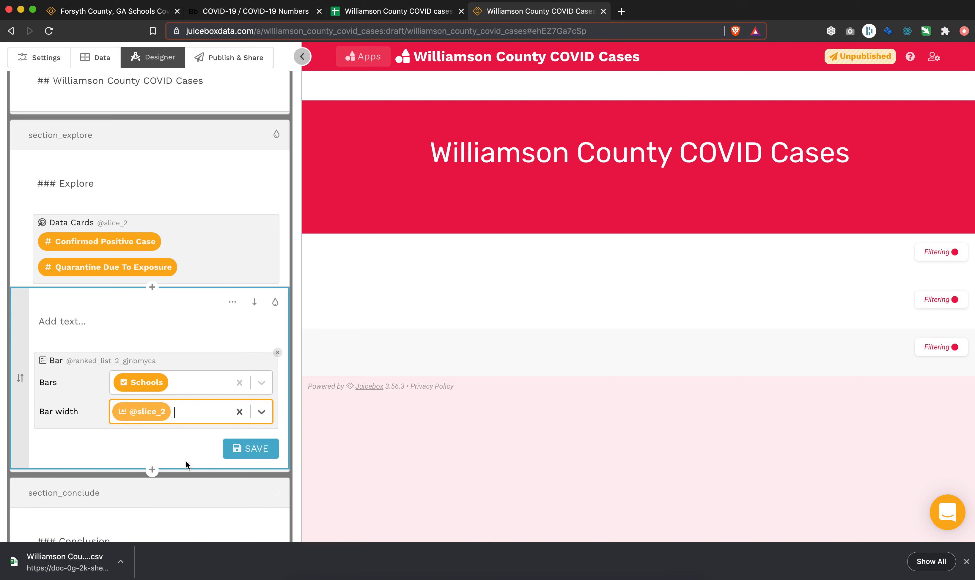
{"action": "left_click", "coordinate": [258, 451]}
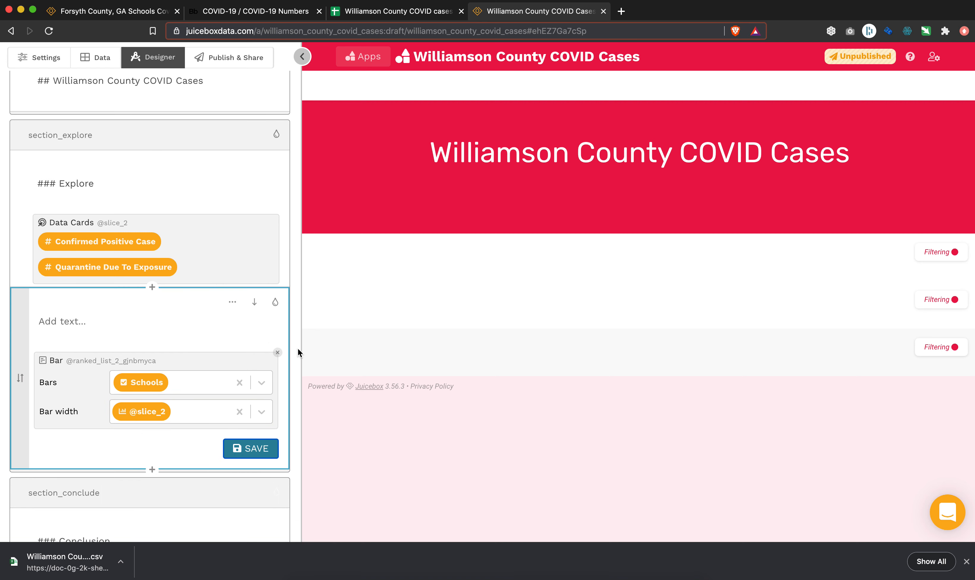
Enter "Breakout by schools" as the text above the Bar chart and save it.
{"action": "left_click", "coordinate": [137, 329]}
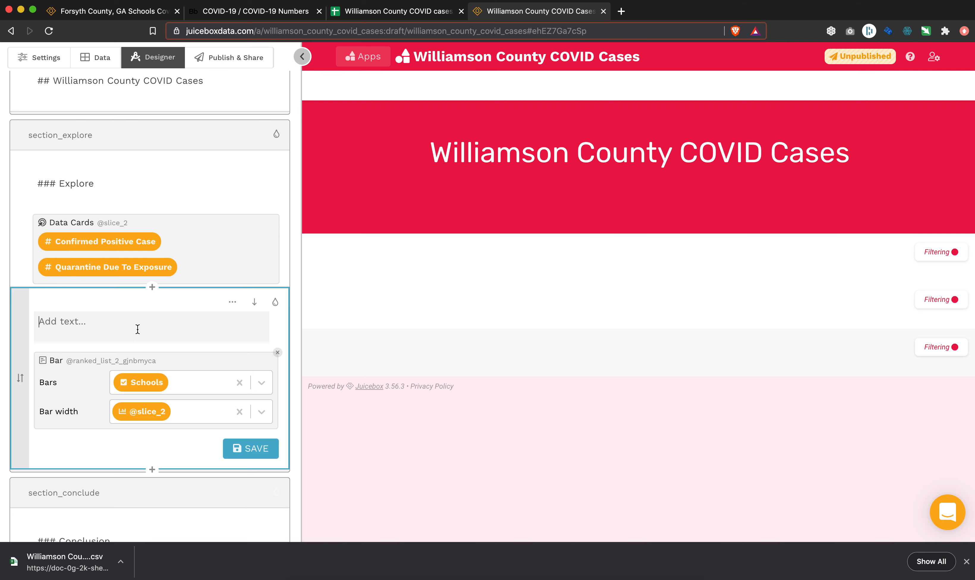
{"action": "type", "text": "Breakout by schools"}
{"action": "left_click", "coordinate": [267, 461]}
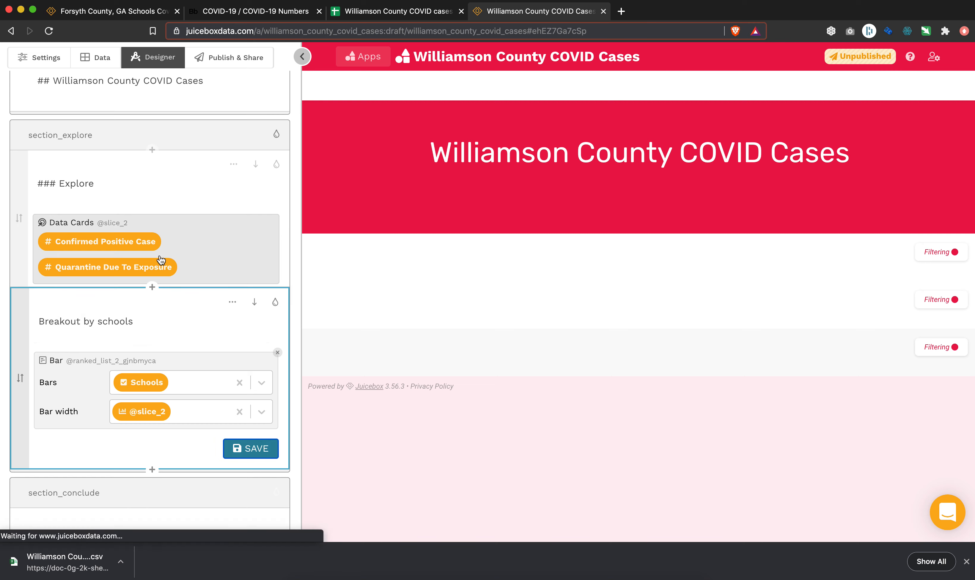
Change the Explore heading above the Data Cards to "Overall Measures" and save the block.
{"action": "double_click", "coordinate": [83, 184]}
{"action": "type", "text": "Key Overall Case"}
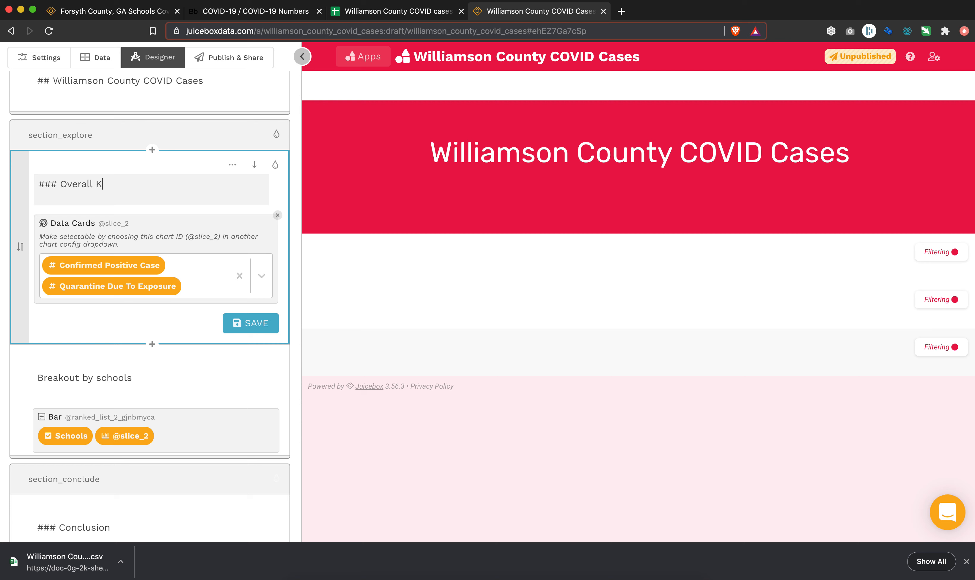
{"action": "type", "text": "Measures"}
{"action": "left_click", "coordinate": [252, 323]}
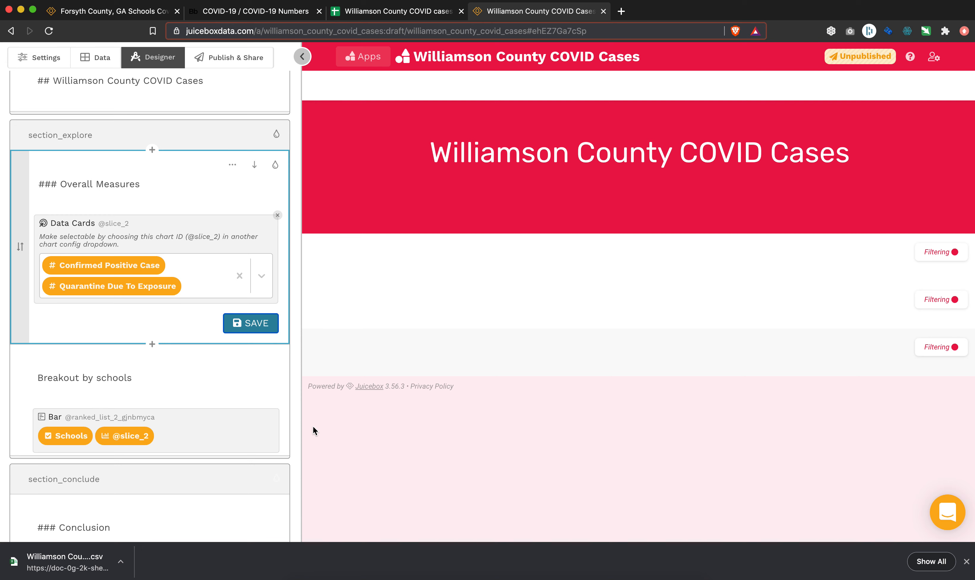
Reload the app page and reopen the story designer.
{"action": "scroll", "coordinate": [211, 443], "scroll_direction": "down", "scroll_amount": 4}
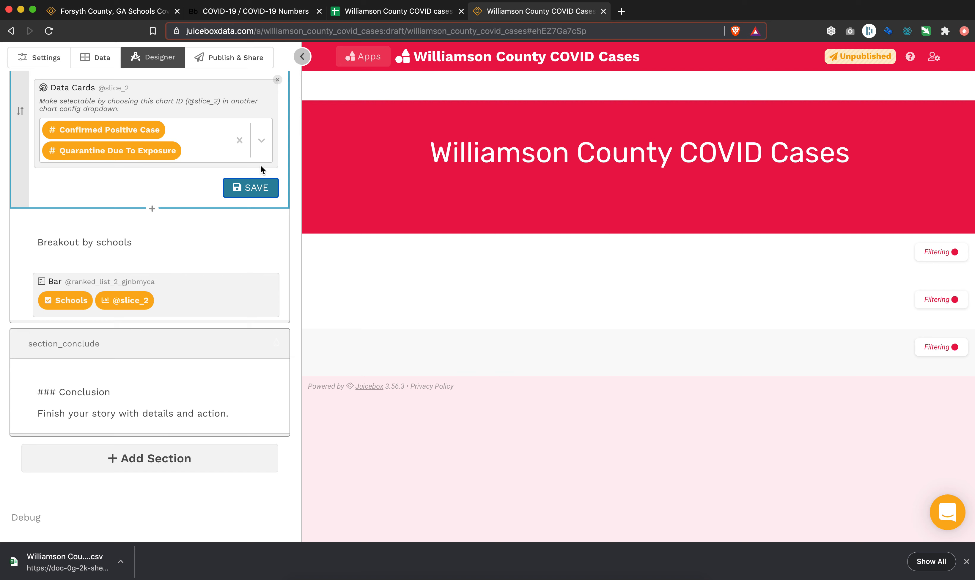
{"action": "left_click", "coordinate": [48, 31]}
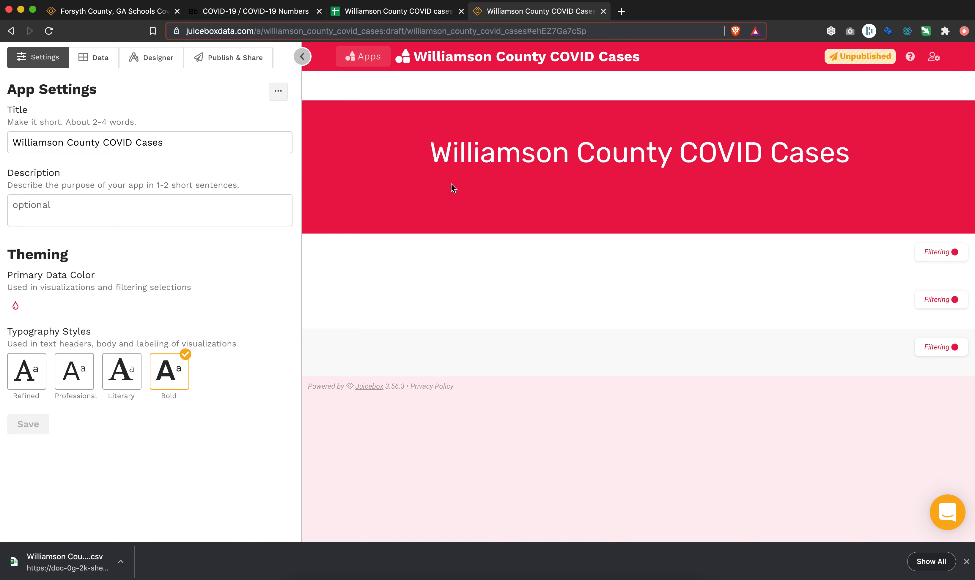
{"action": "left_click", "coordinate": [148, 60]}
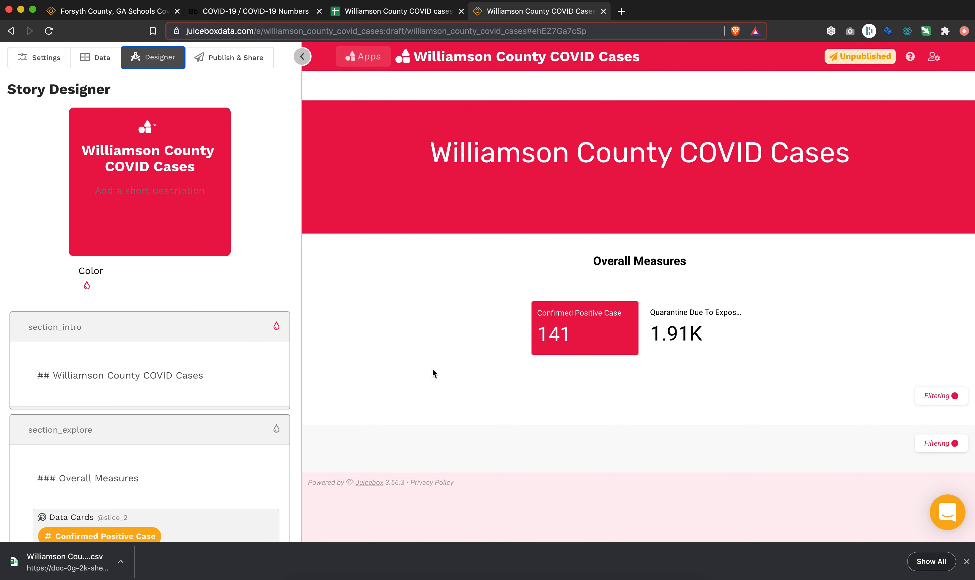
Review the rendered cards and school bar chart in the preview, switching the chart to the Quarantine Due To Exposure measure.
{"action": "scroll", "coordinate": [154, 436], "scroll_direction": "down", "scroll_amount": 5}
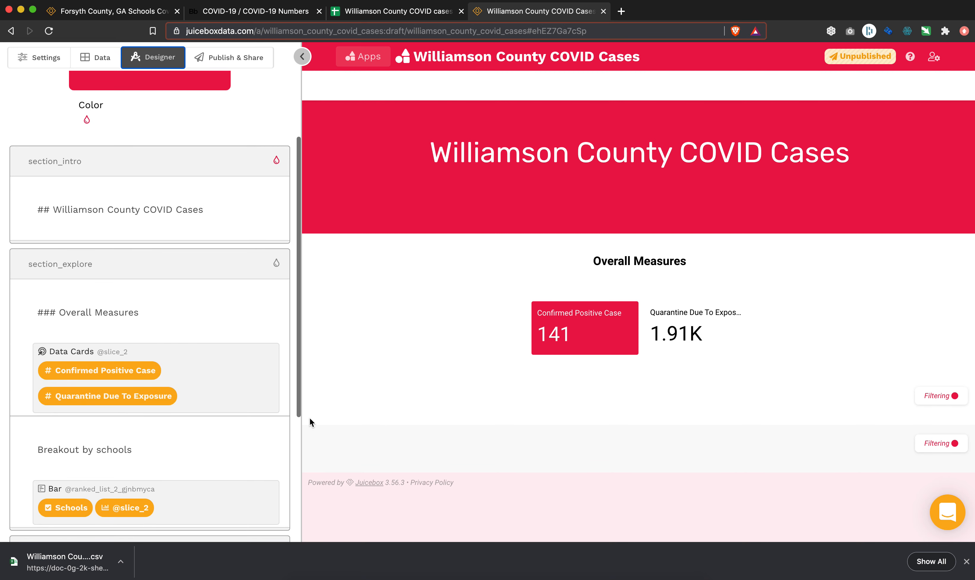
{"action": "scroll", "coordinate": [306, 420], "scroll_direction": "down", "scroll_amount": 1}
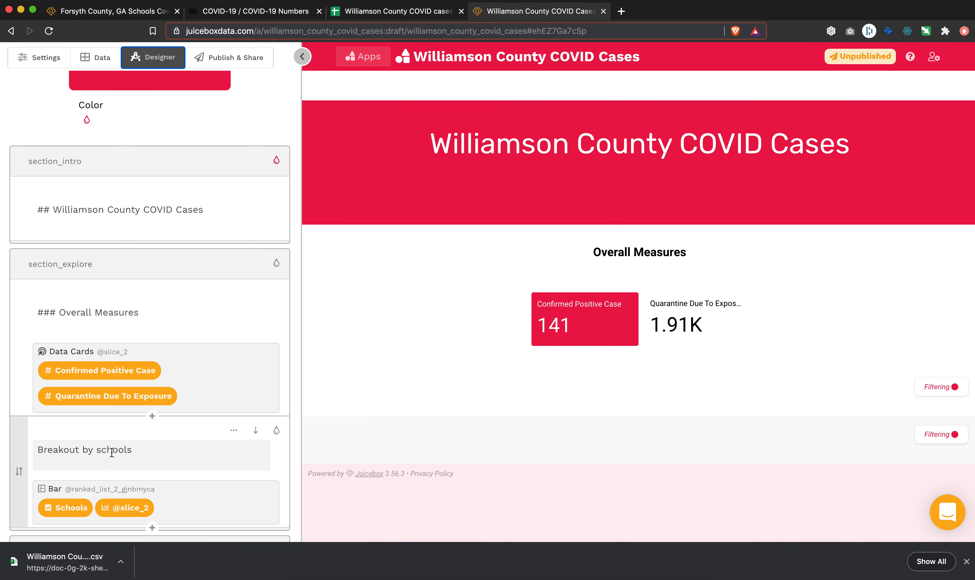
{"action": "scroll", "coordinate": [360, 449], "scroll_direction": "down", "scroll_amount": 4}
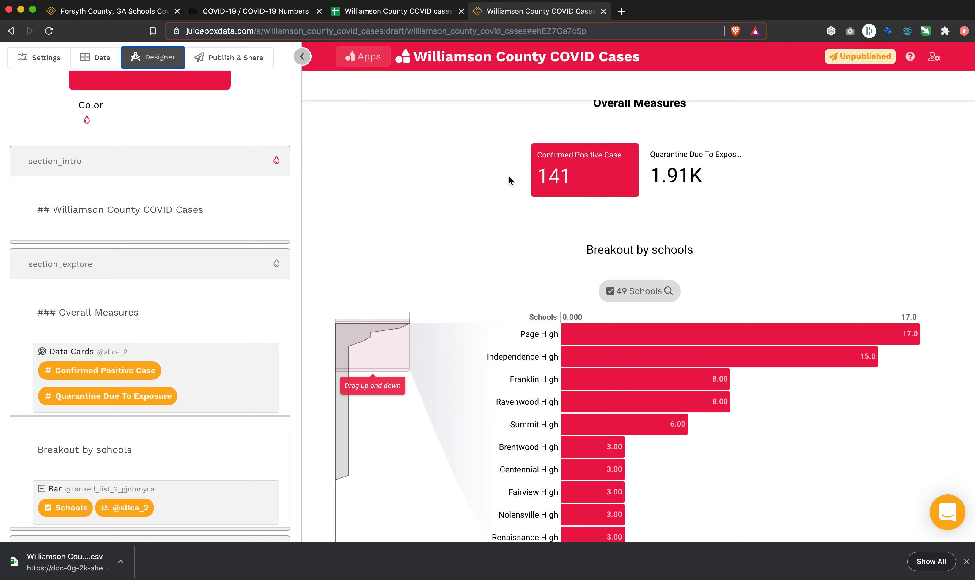
{"action": "left_click", "coordinate": [700, 180]}
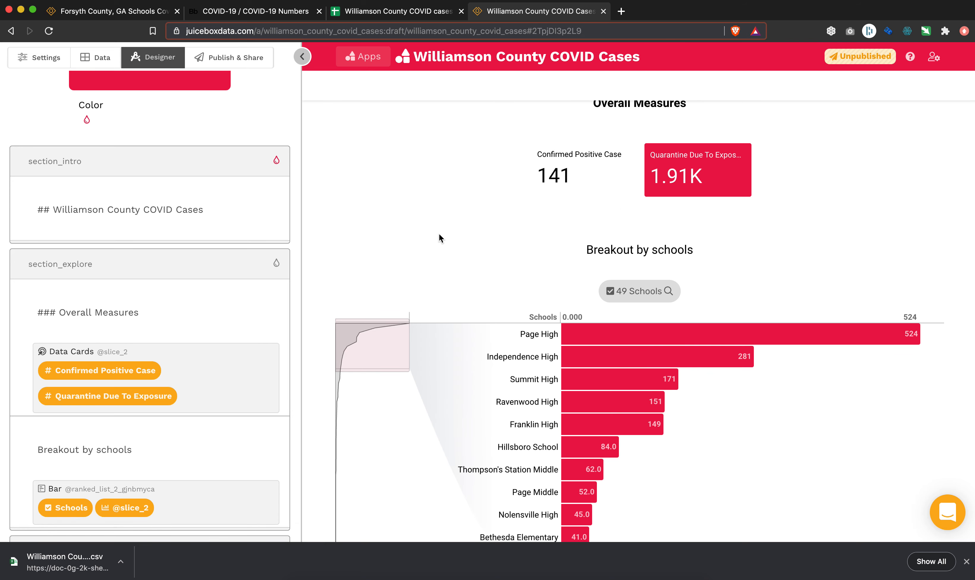
{"action": "scroll", "coordinate": [438, 233], "scroll_direction": "up", "scroll_amount": 2}
{"action": "scroll", "coordinate": [428, 312], "scroll_direction": "down", "scroll_amount": 4}
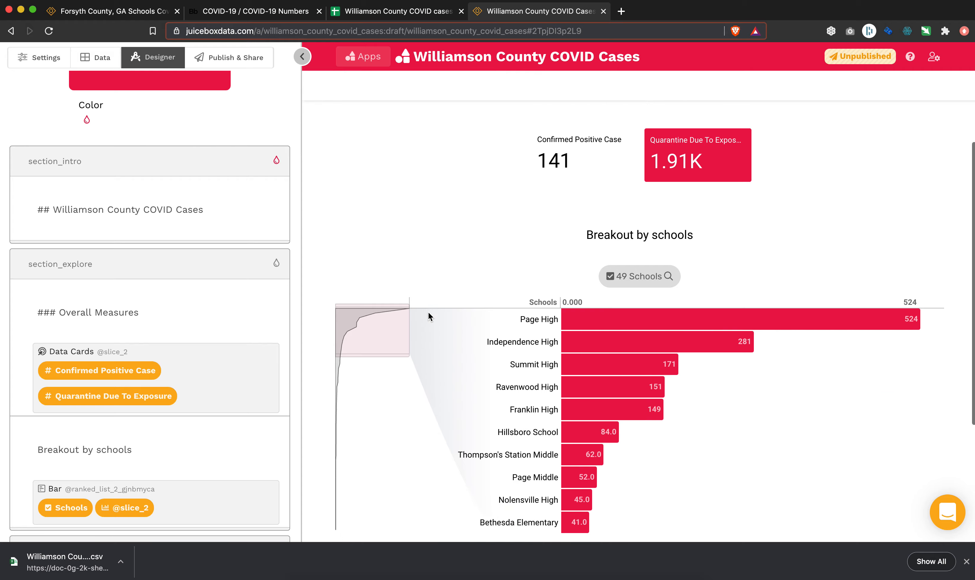
Add a Filters block with School Types as its data above the Overall Measures block in the explore section and save it.
{"action": "mouse_move", "coordinate": [359, 289]}
{"action": "left_mouse_down"}
{"action": "mouse_move", "coordinate": [359, 382]}
{"action": "mouse_move", "coordinate": [351, 271]}
{"action": "left_mouse_up"}
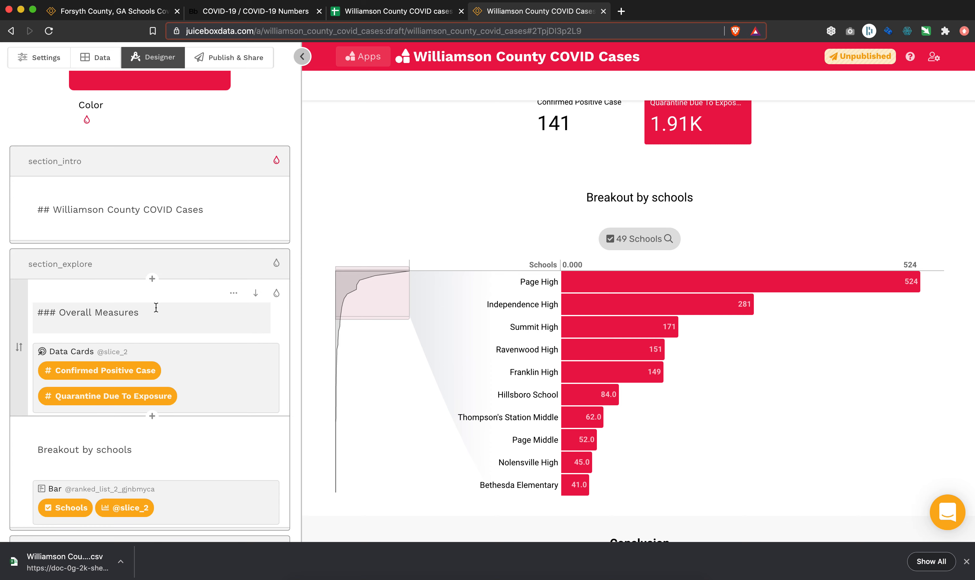
{"action": "scroll", "coordinate": [158, 330], "scroll_direction": "down", "scroll_amount": 1}
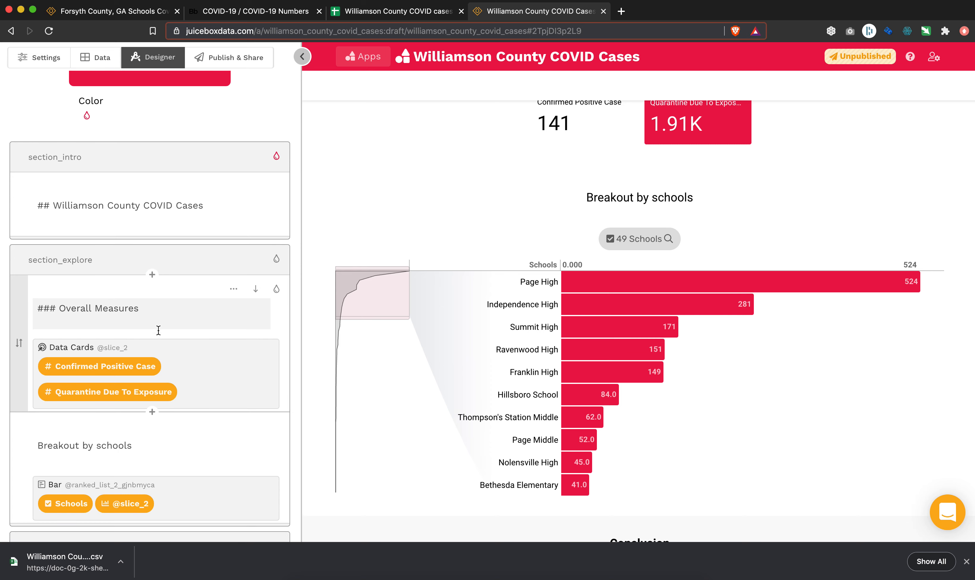
{"action": "scroll", "coordinate": [158, 330], "scroll_direction": "down", "scroll_amount": 3}
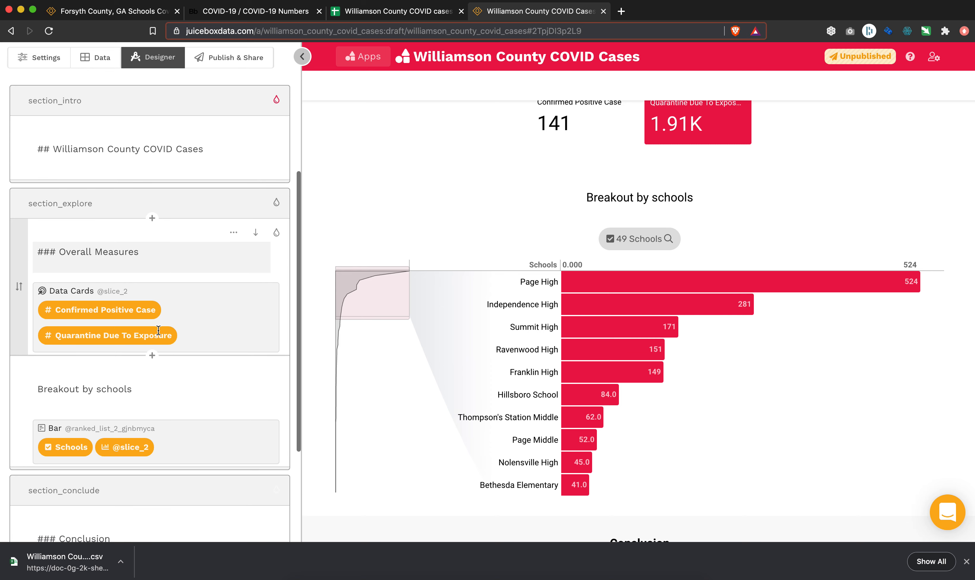
{"action": "left_click", "coordinate": [152, 219]}
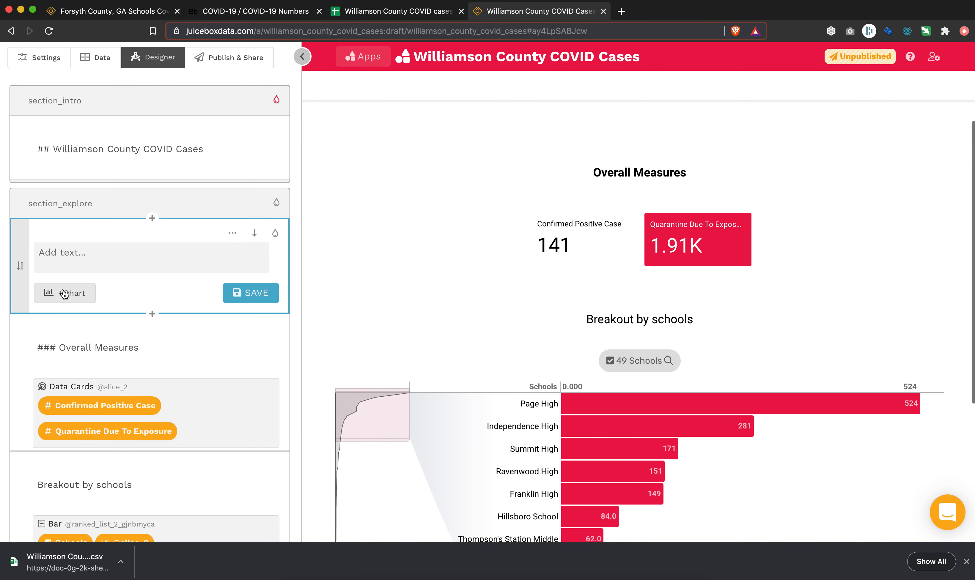
{"action": "left_click", "coordinate": [64, 293]}
{"action": "scroll", "coordinate": [90, 94], "scroll_direction": "up", "scroll_amount": 2}
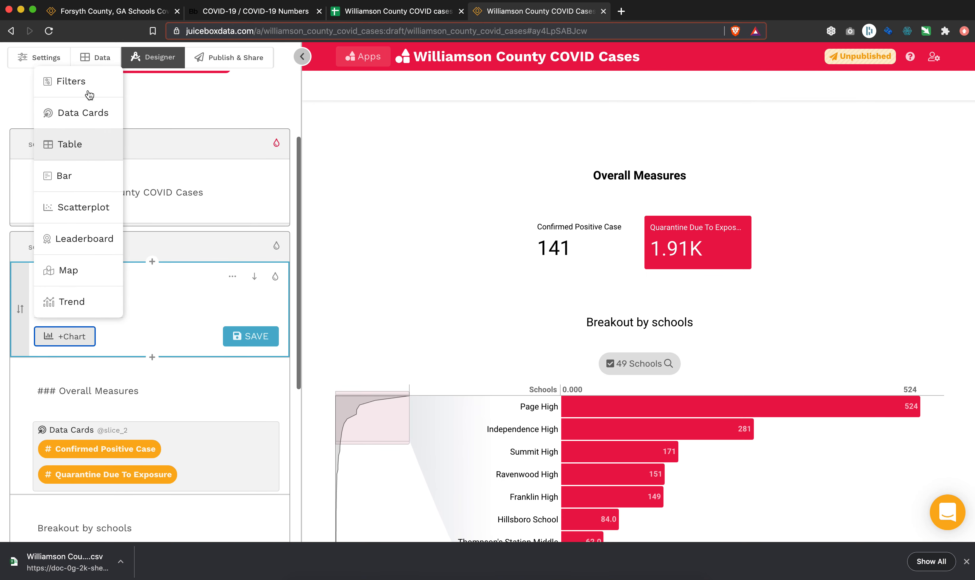
{"action": "left_click", "coordinate": [88, 87]}
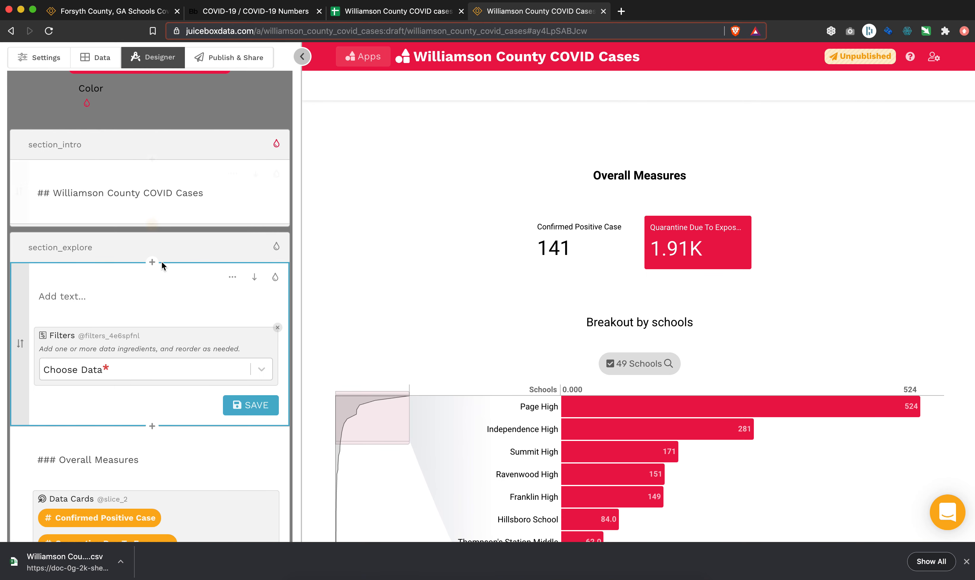
{"action": "left_click", "coordinate": [110, 369]}
{"action": "left_click", "coordinate": [138, 481]}
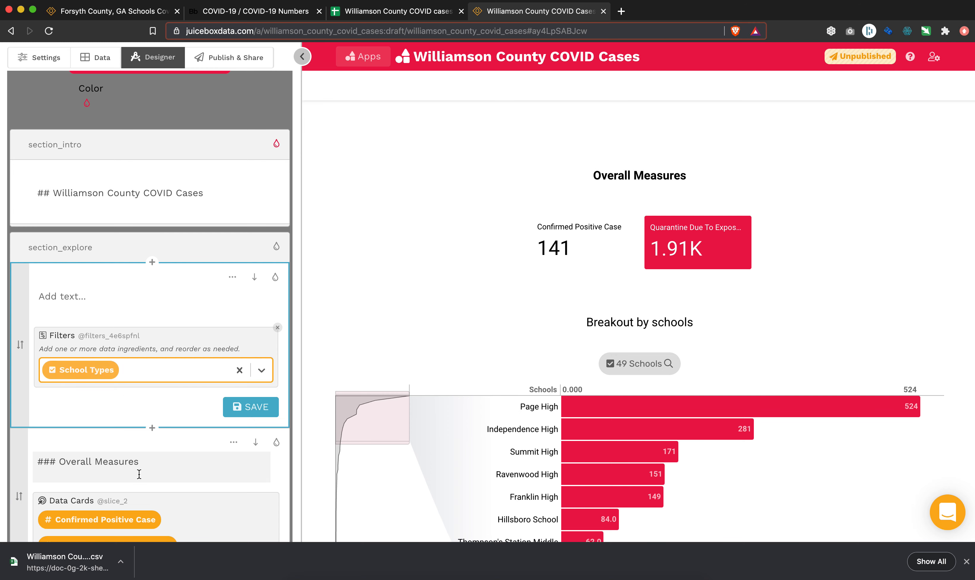
{"action": "left_click", "coordinate": [257, 408]}
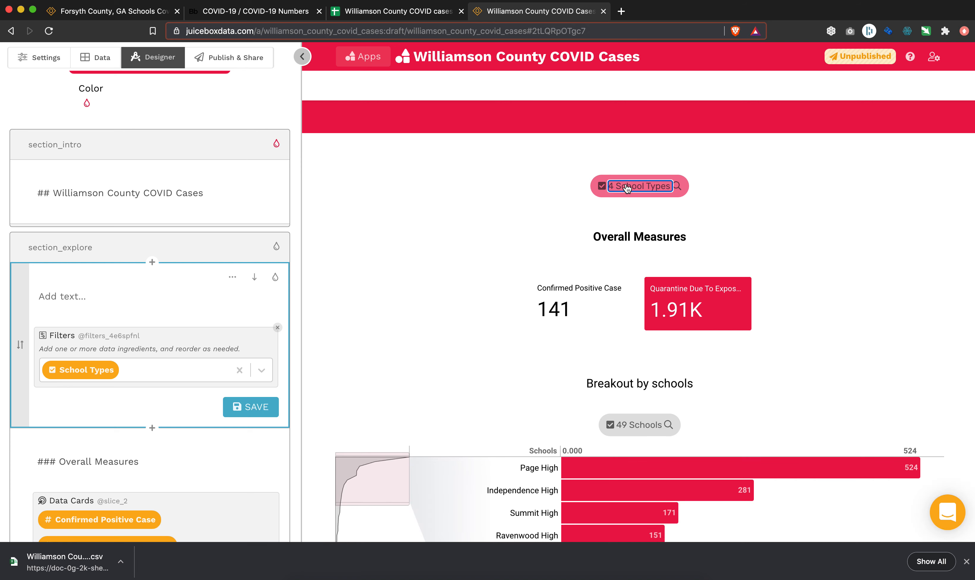
Open and close the School Types filter in the preview and review how it sits with the cards and school bar chart.
{"action": "left_click", "coordinate": [627, 187]}
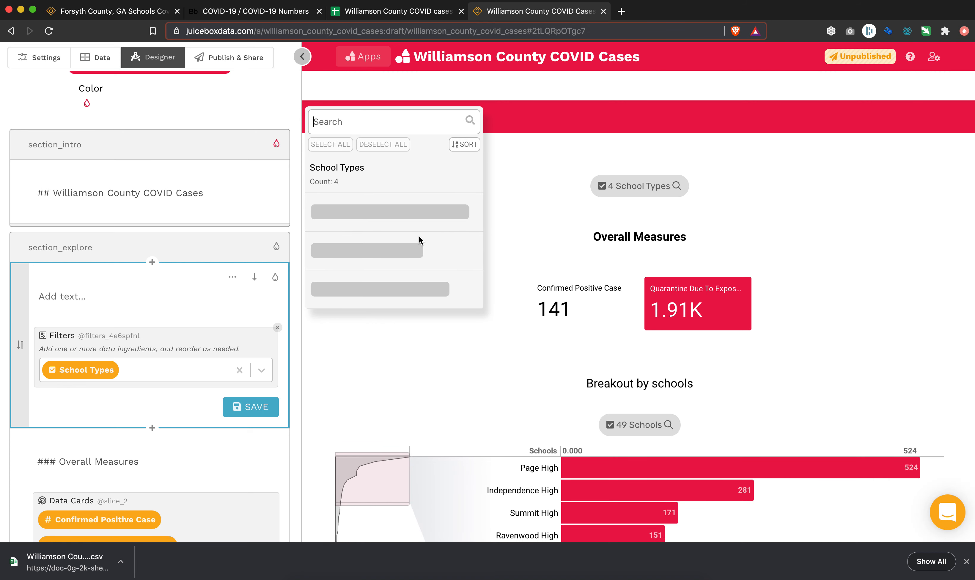
{"action": "left_click", "coordinate": [512, 233]}
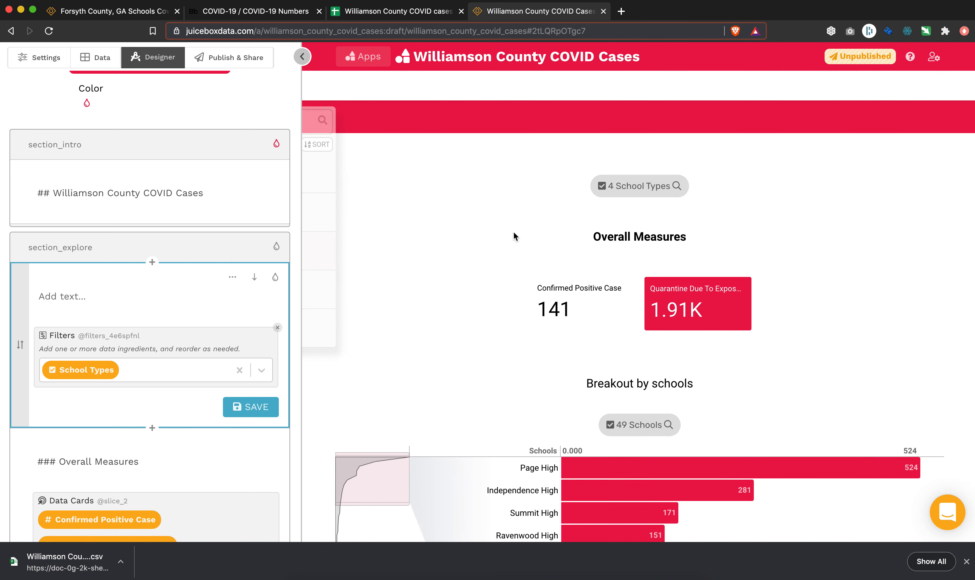
{"action": "scroll", "coordinate": [494, 215], "scroll_direction": "down", "scroll_amount": 5}
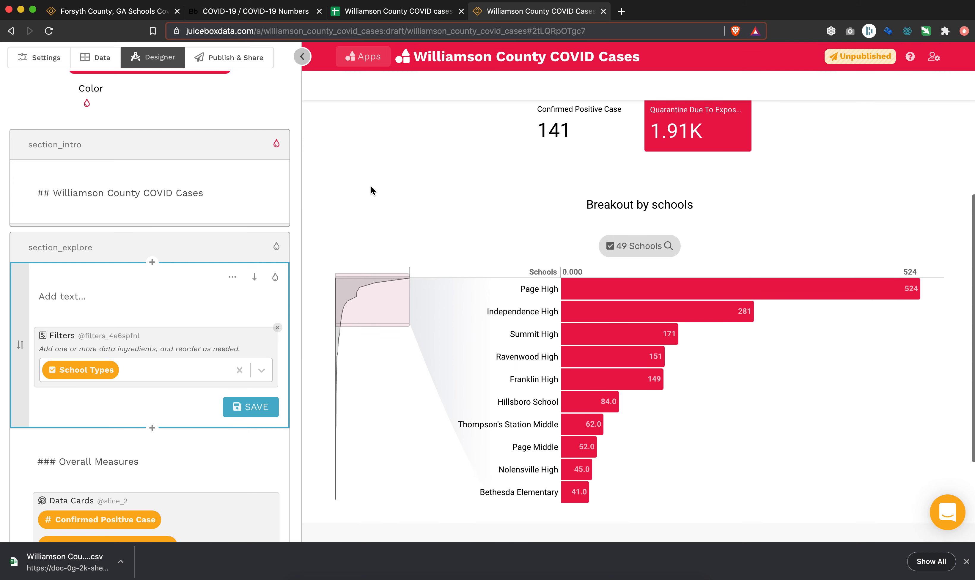
{"action": "scroll", "coordinate": [367, 186], "scroll_direction": "down", "scroll_amount": 3}
{"action": "scroll", "coordinate": [386, 343], "scroll_direction": "up", "scroll_amount": 3}
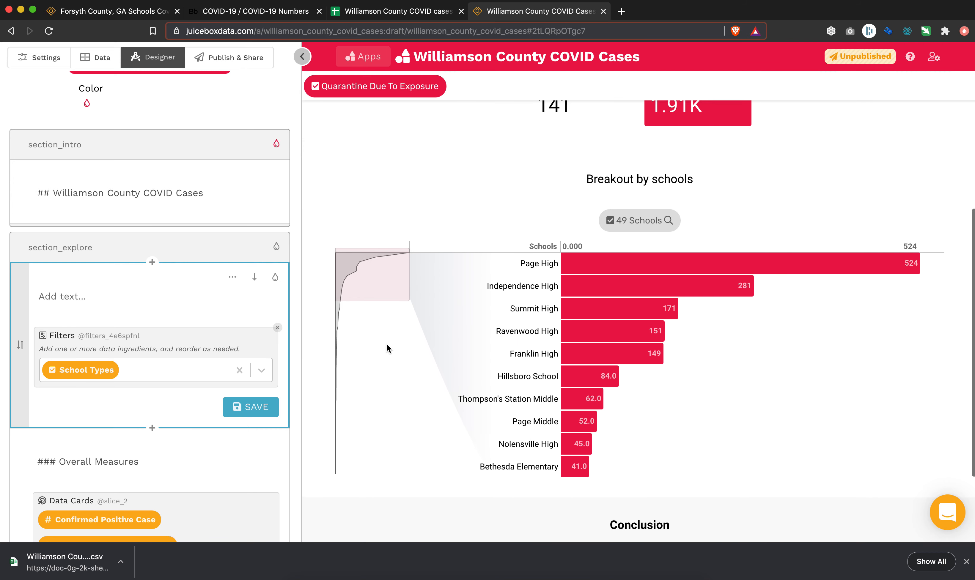
{"action": "scroll", "coordinate": [404, 210], "scroll_direction": "up", "scroll_amount": 6}
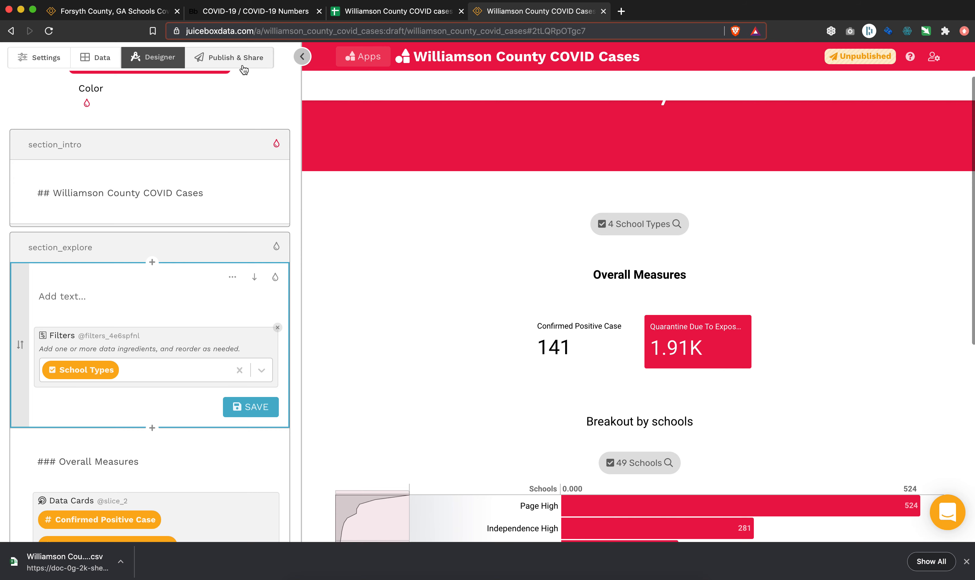
Publish the app and highlight its access link for sharing.
{"action": "left_click", "coordinate": [243, 66]}
{"action": "left_click", "coordinate": [52, 171]}
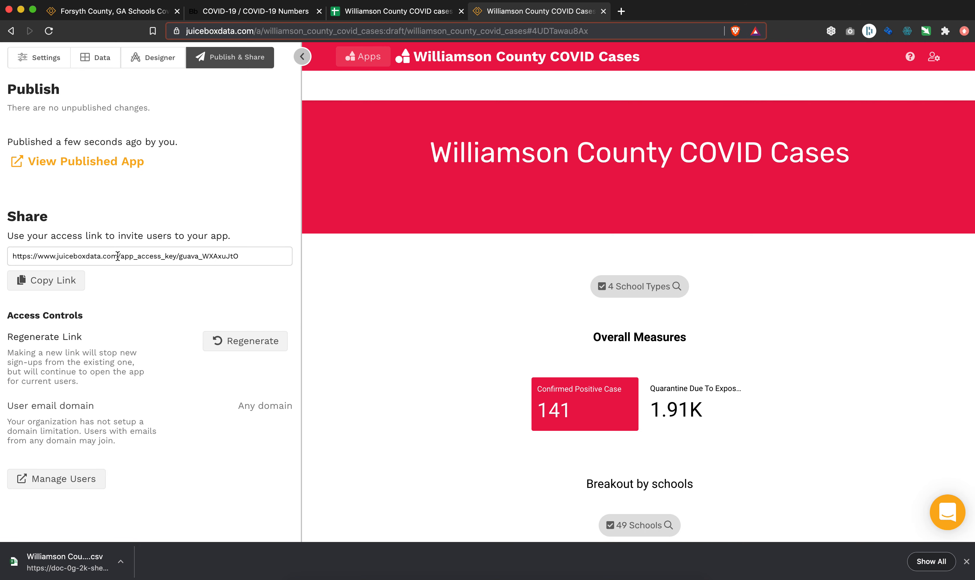
{"action": "left_click", "coordinate": [118, 256]}
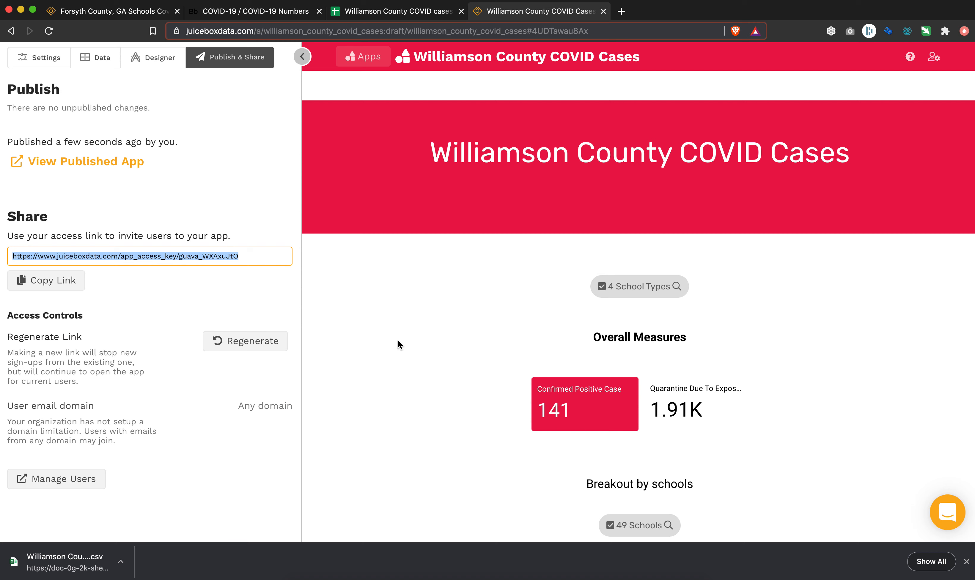
{"action": "left_click", "coordinate": [407, 360]}
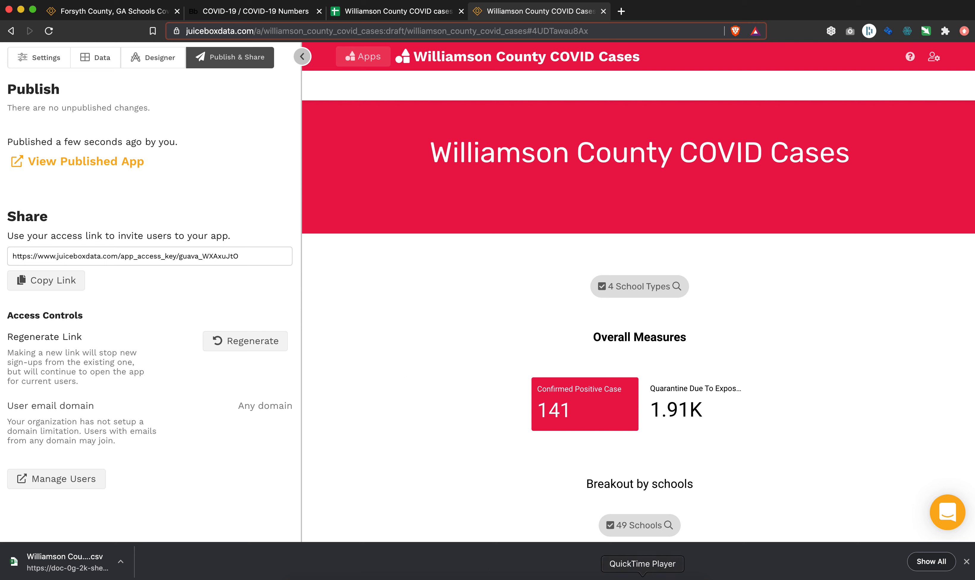
Switch to QuickTime Player, quit it and name the unsaved screen recording "COVID app creation" in Downloads.
{"action": "left_click", "coordinate": [642, 578]}
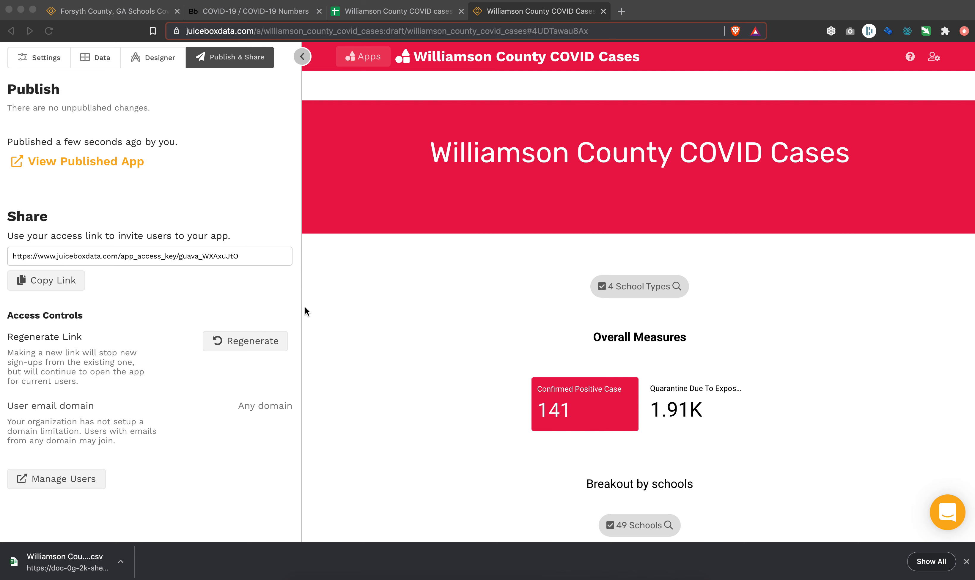
{"action": "key", "text": "super+q"}
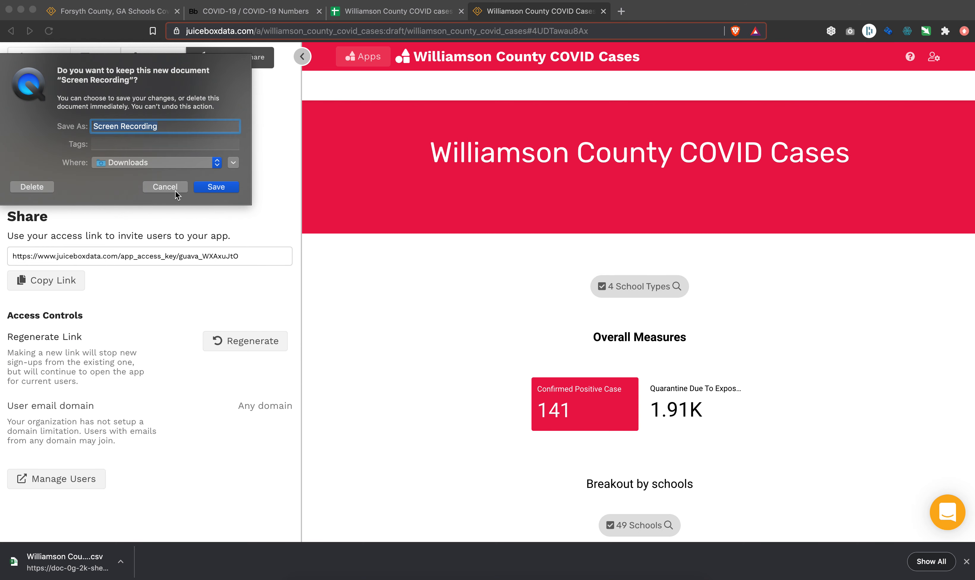
{"action": "type", "text": "CV"}
{"action": "key", "text": "BackSpace"}
{"action": "type", "text": "OVID app creation"}
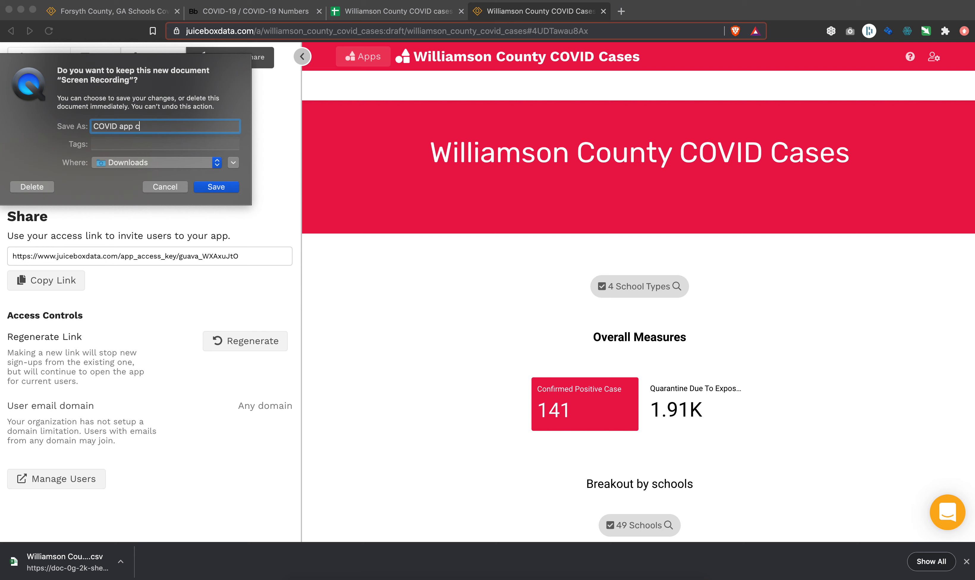